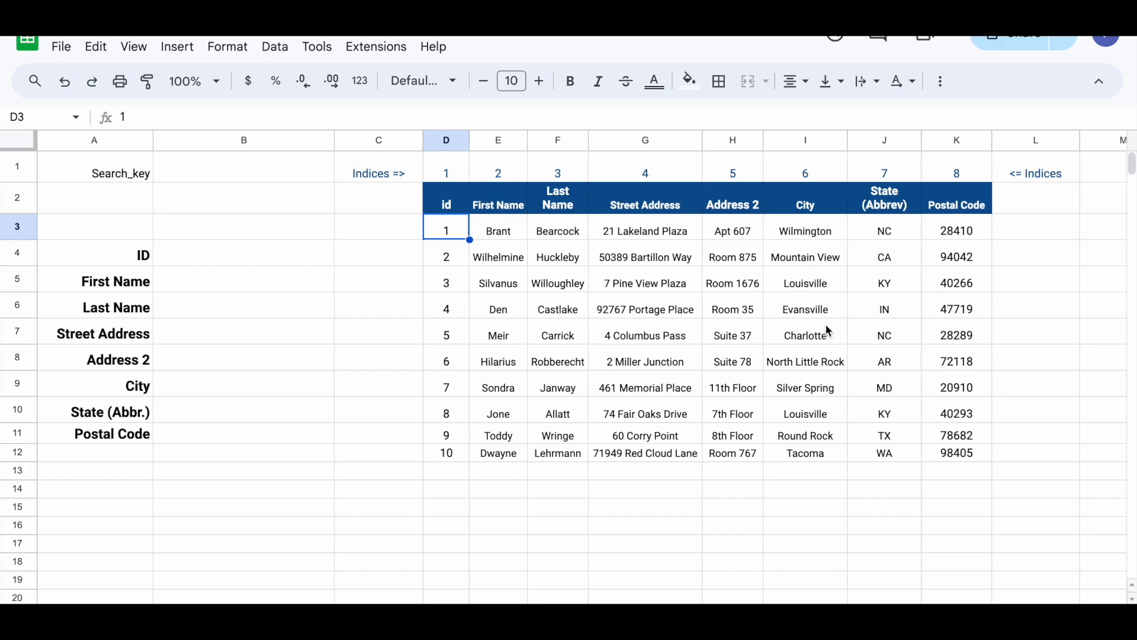
- Start a VLOOKUP formula in cell B4 with search key 1 and the range D3:K
click(213, 259)
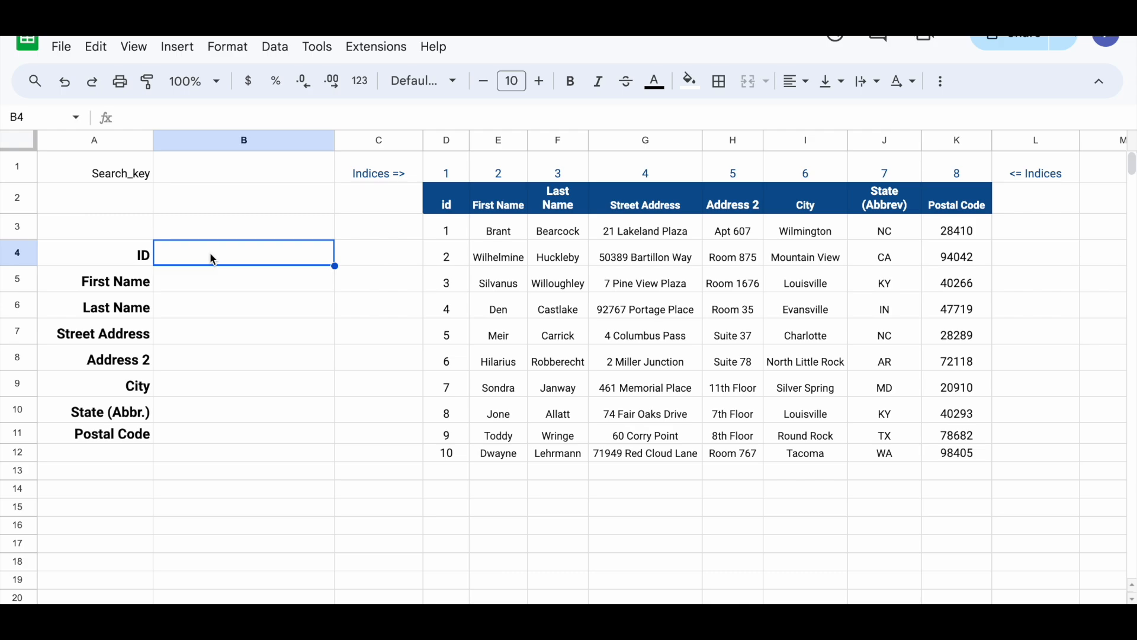
text(=)
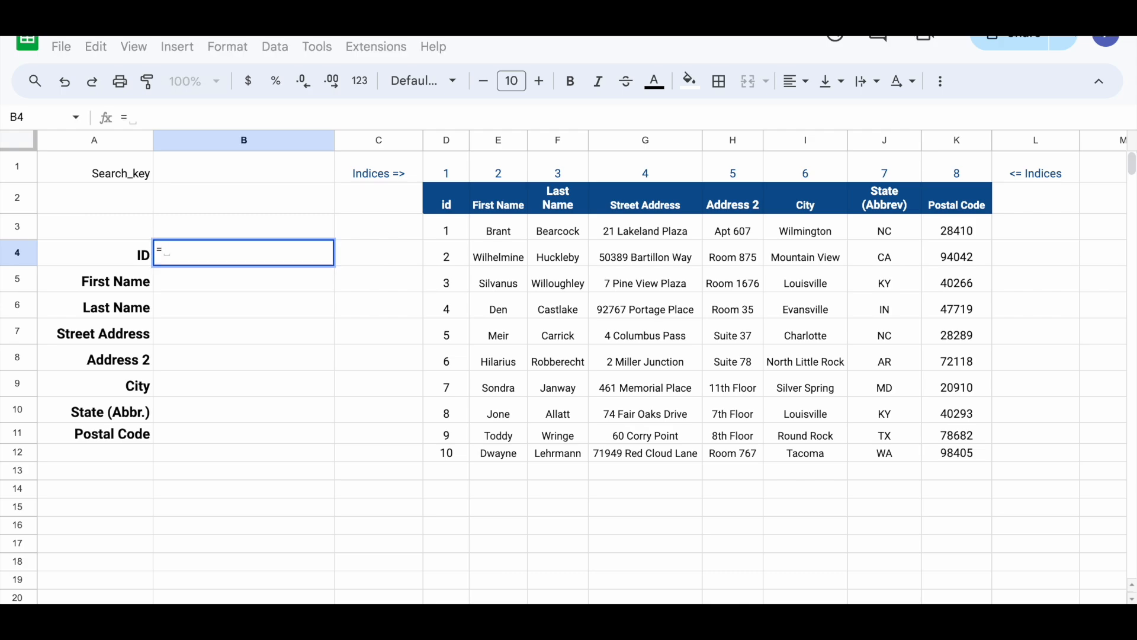
text(vl)
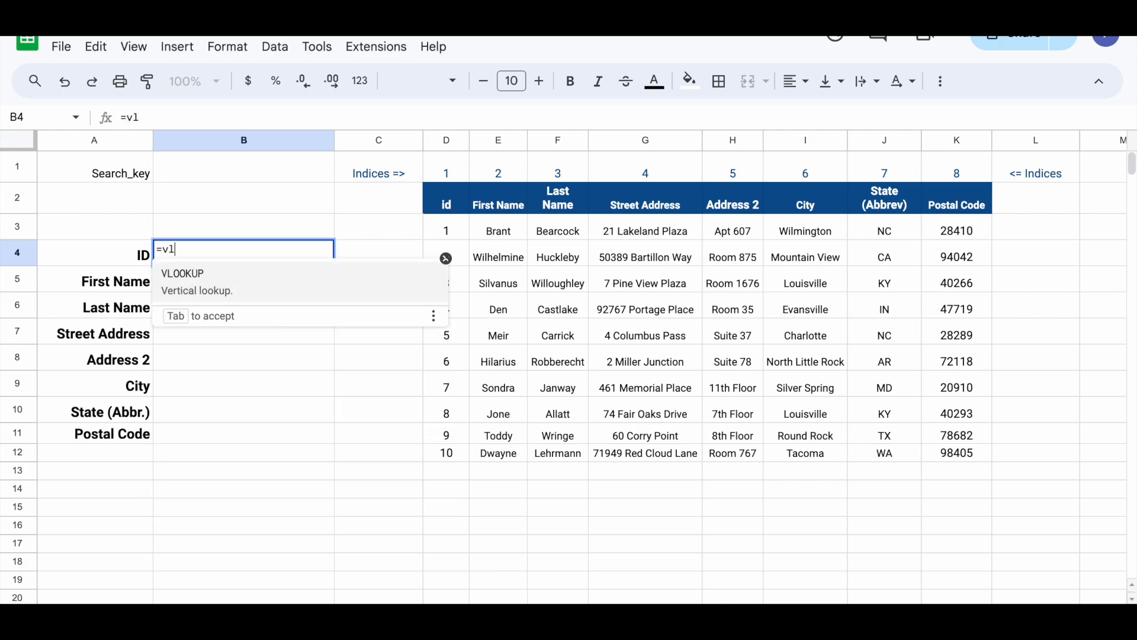
key(Tab)
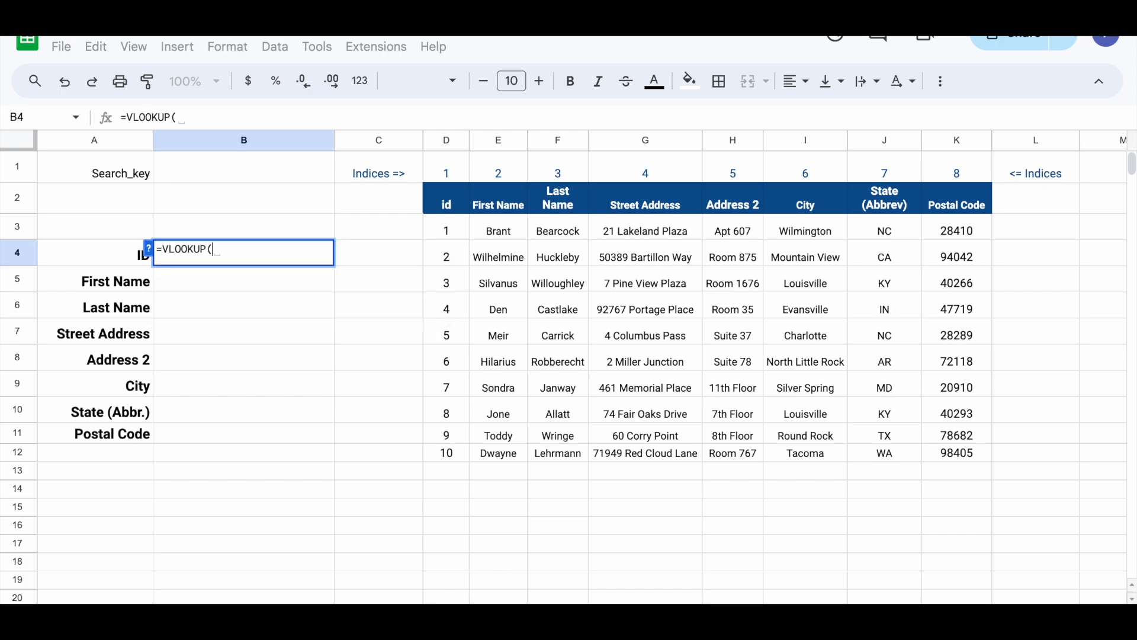
click(149, 248)
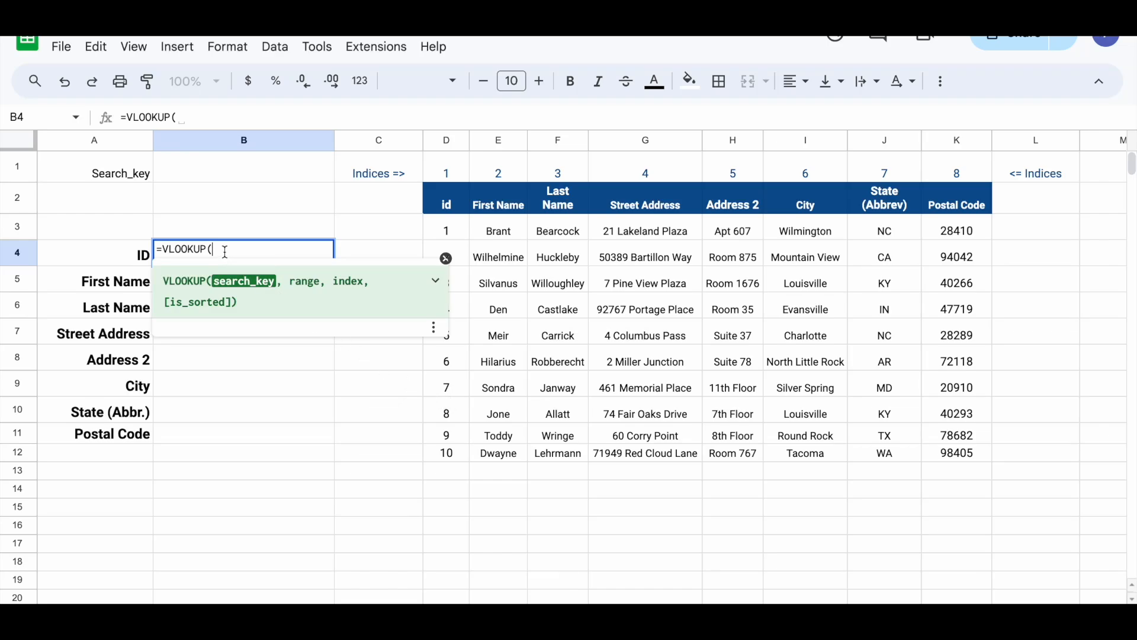
text(1,)
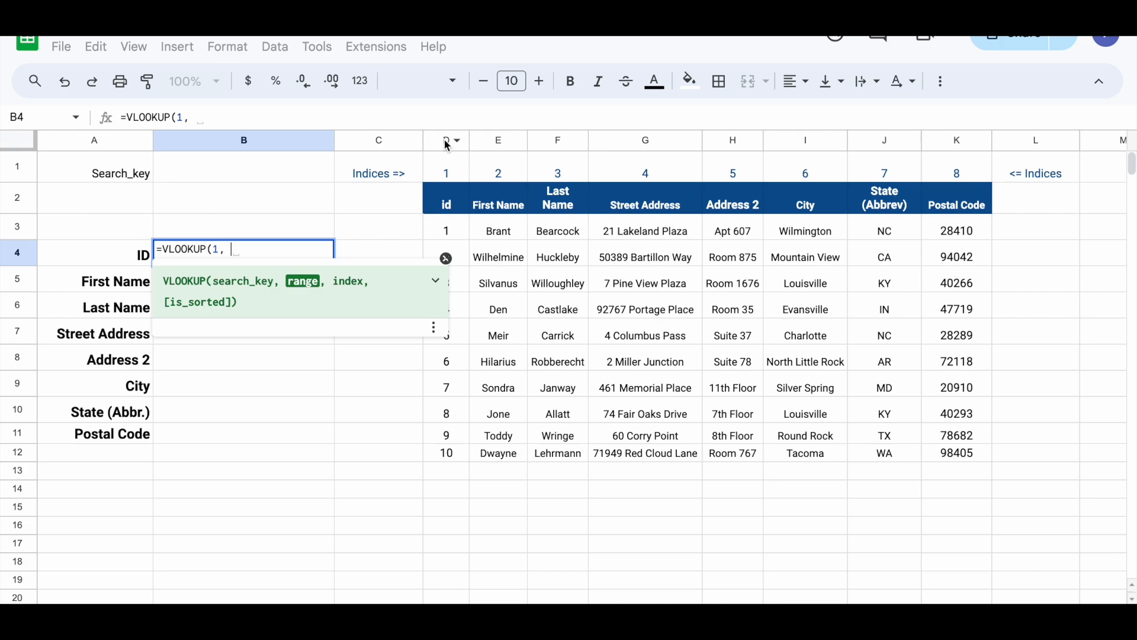
drag(447, 146, 976, 191)
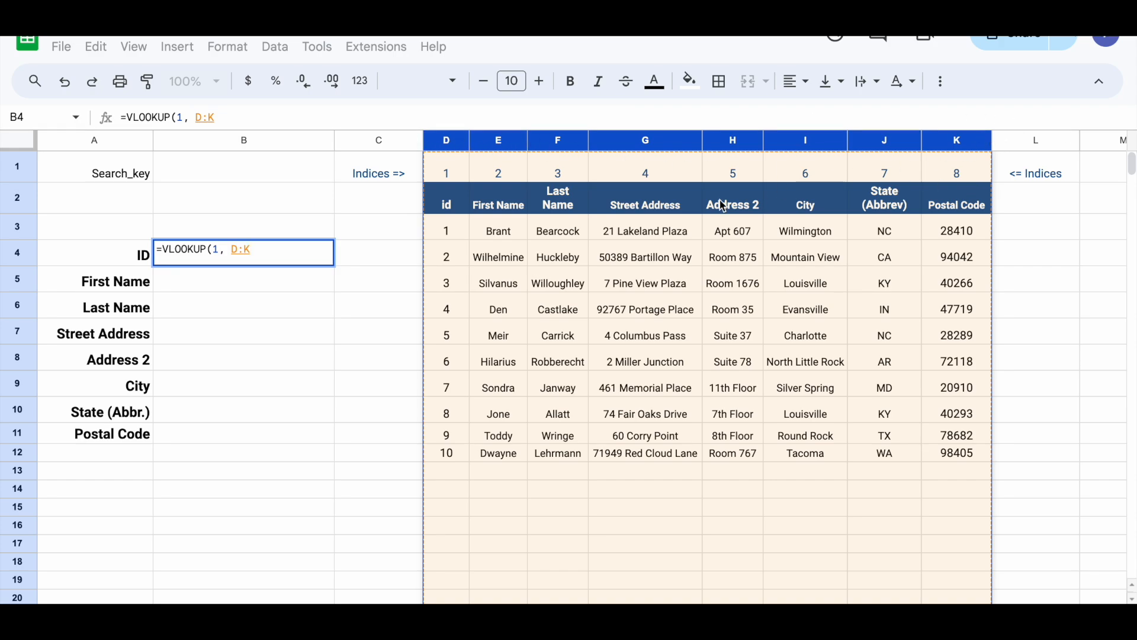
click(239, 251)
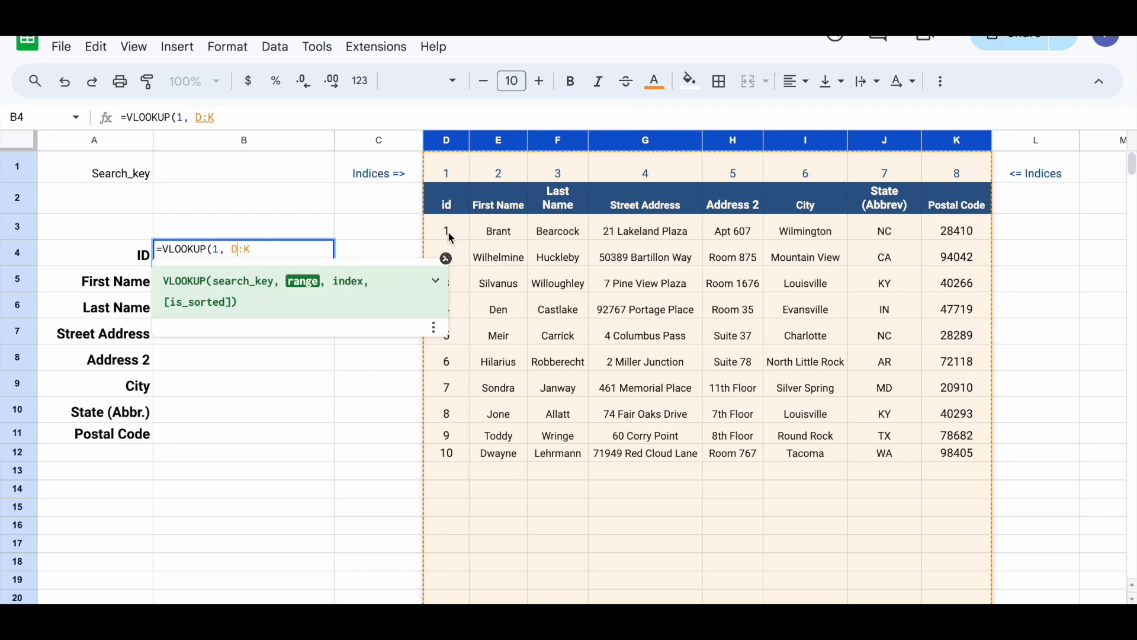
click(237, 253)
text(3)
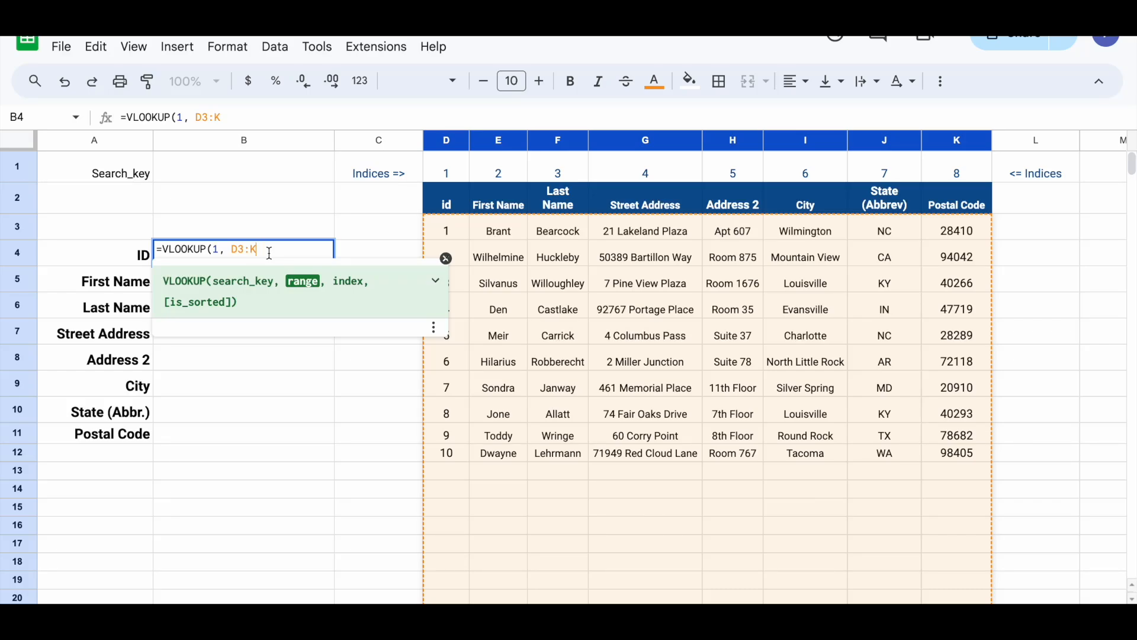
- Complete the VLOOKUP in B4 with column index 1 and is_sorted set to TRUE
text(,)
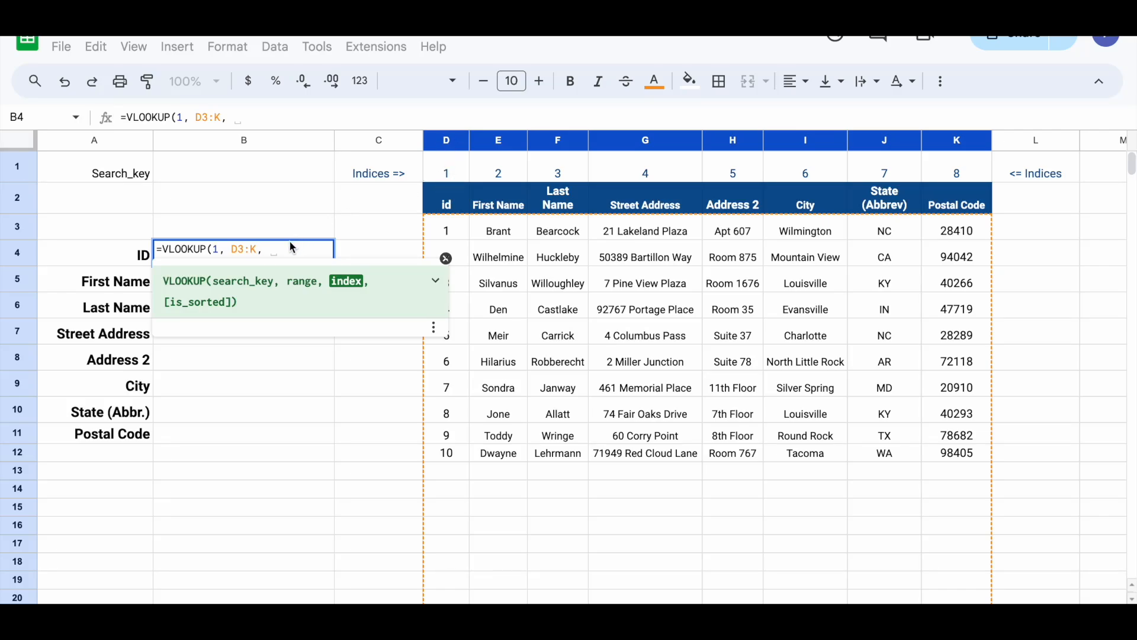
text(1)
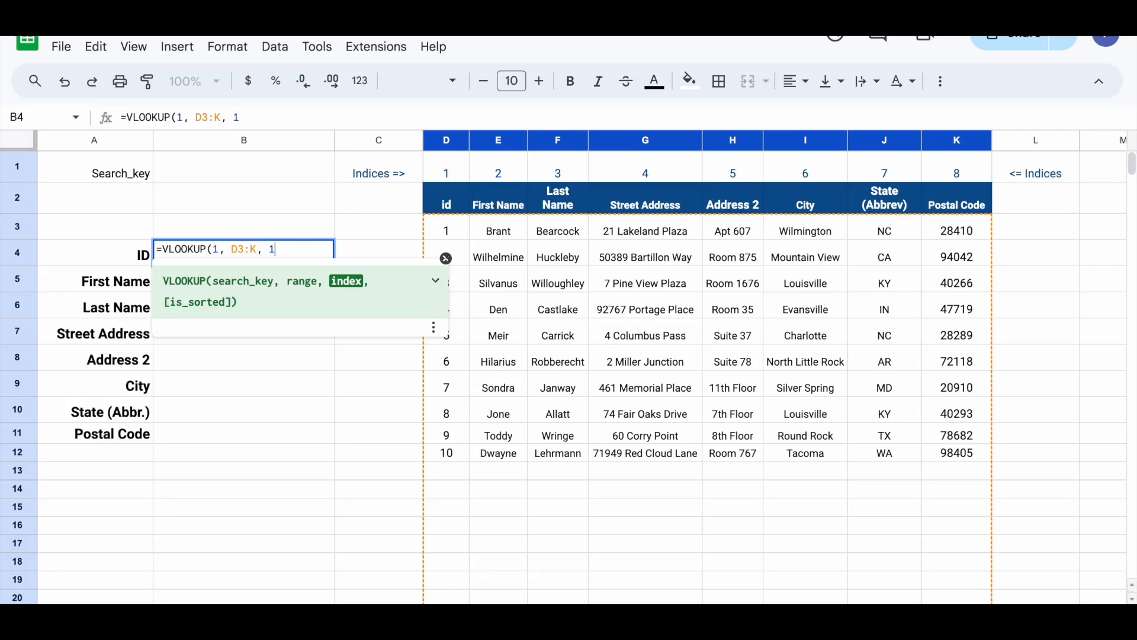
text(,)
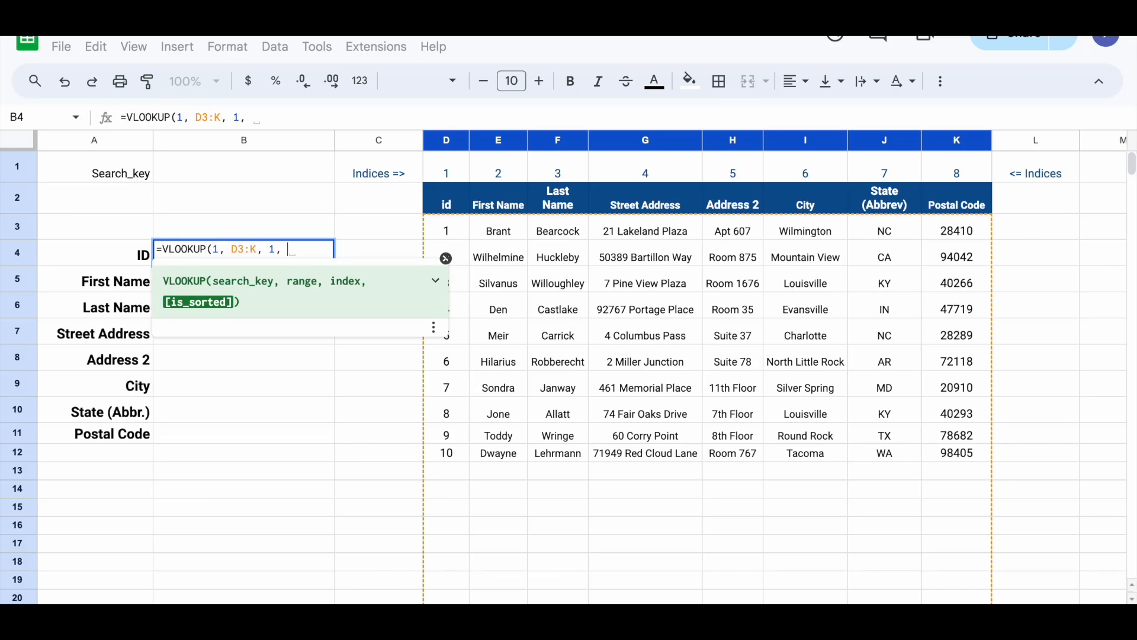
text(TRUE))
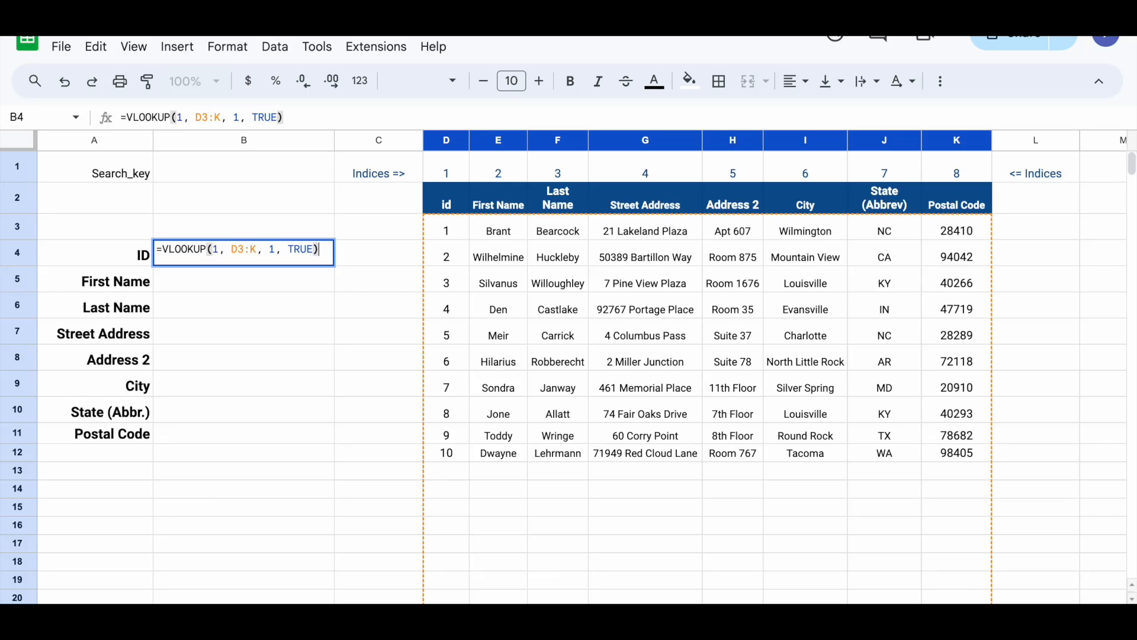
key(Return)
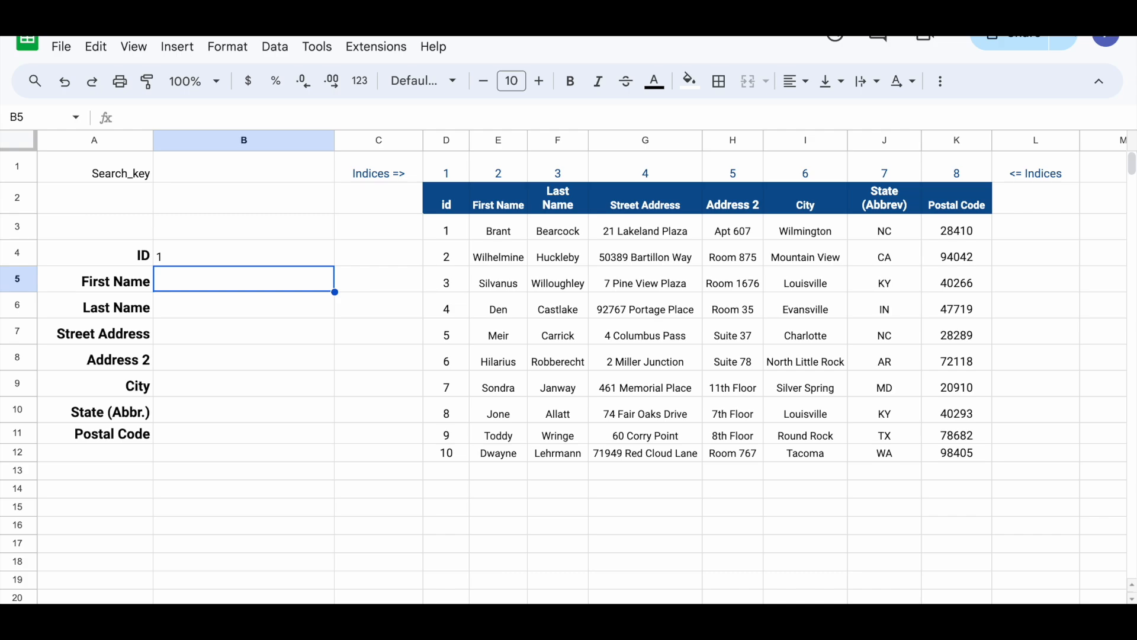
- Replace the search key in the B4 VLOOKUP formula with a reference to cell B1
click(251, 265)
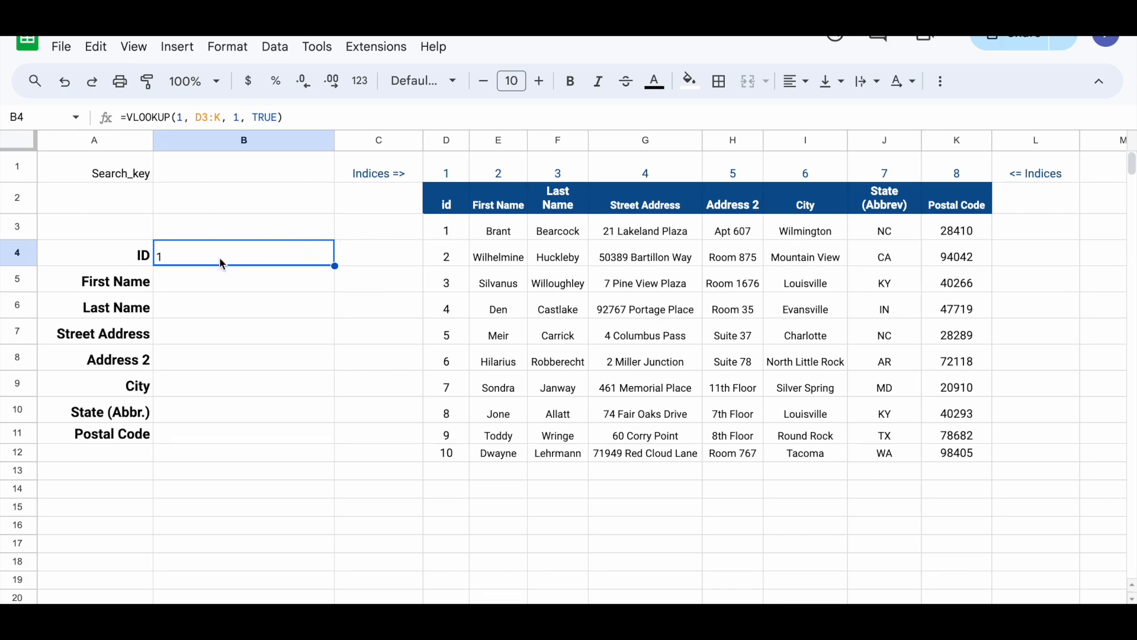
click(183, 116)
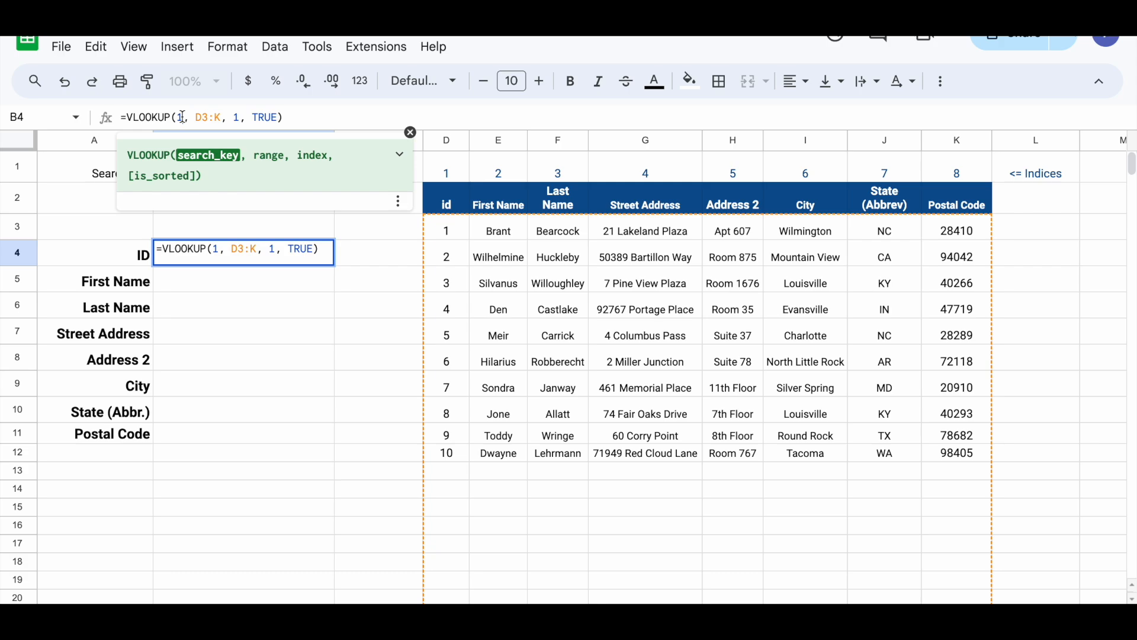
key(BackSpace)
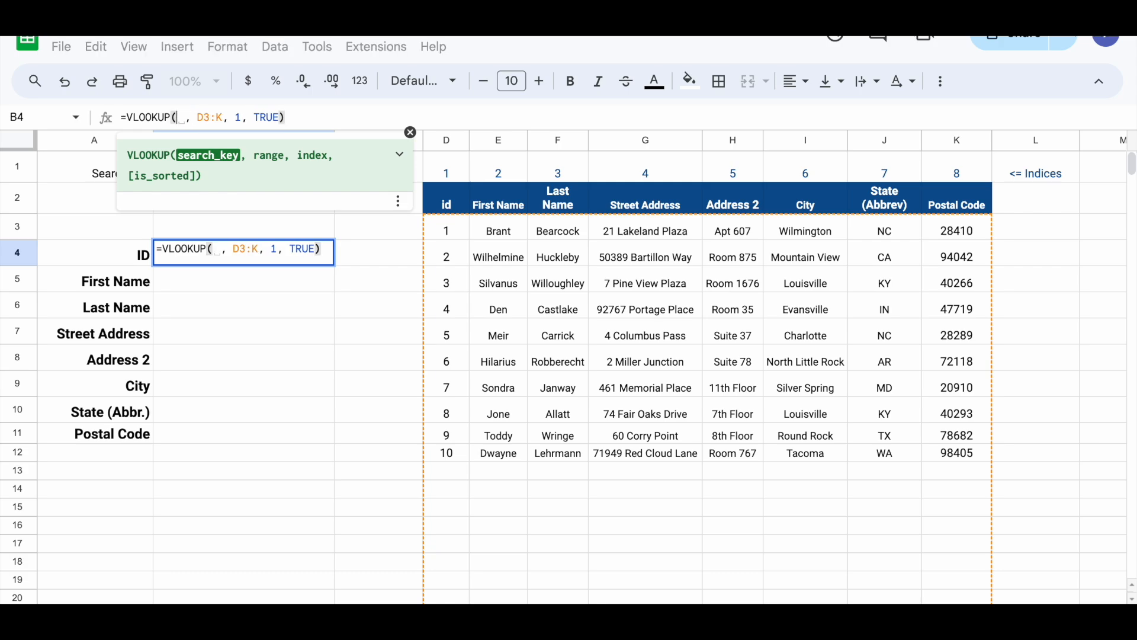
click(410, 133)
click(201, 172)
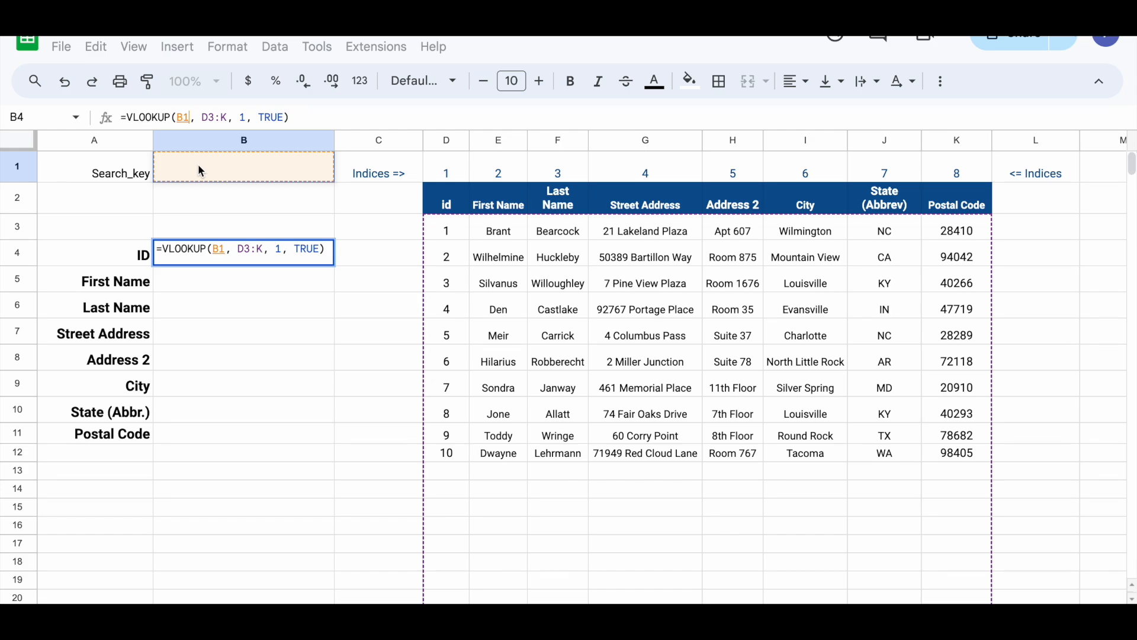
key(Return)
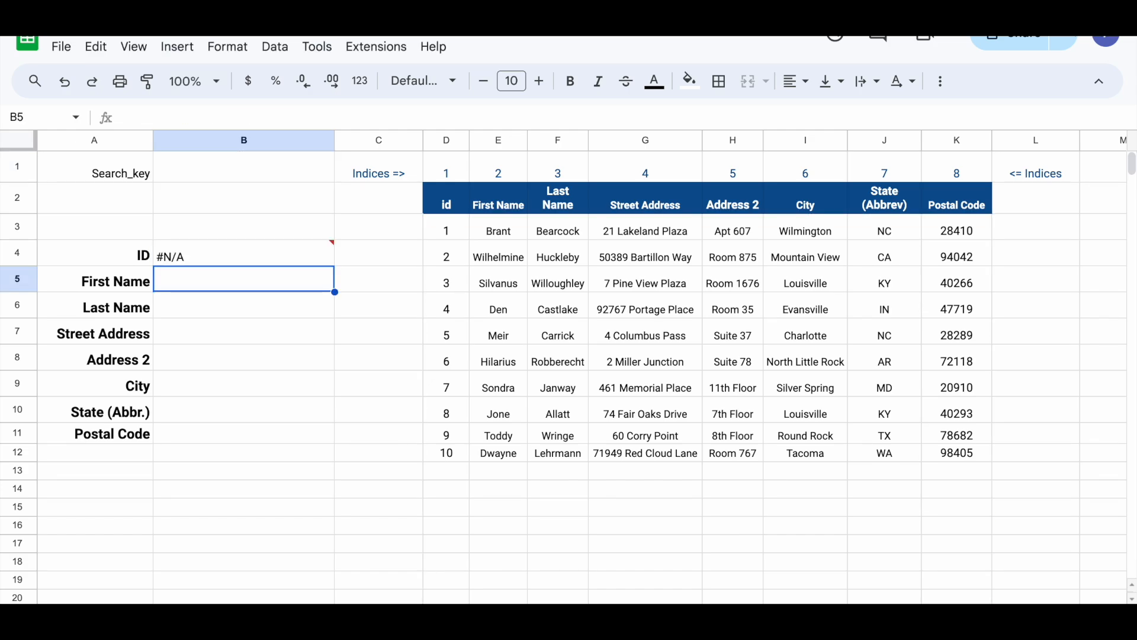
- Test the ID lookup by entering 1, 2 and 6 in turn as the search key in B1
click(251, 177)
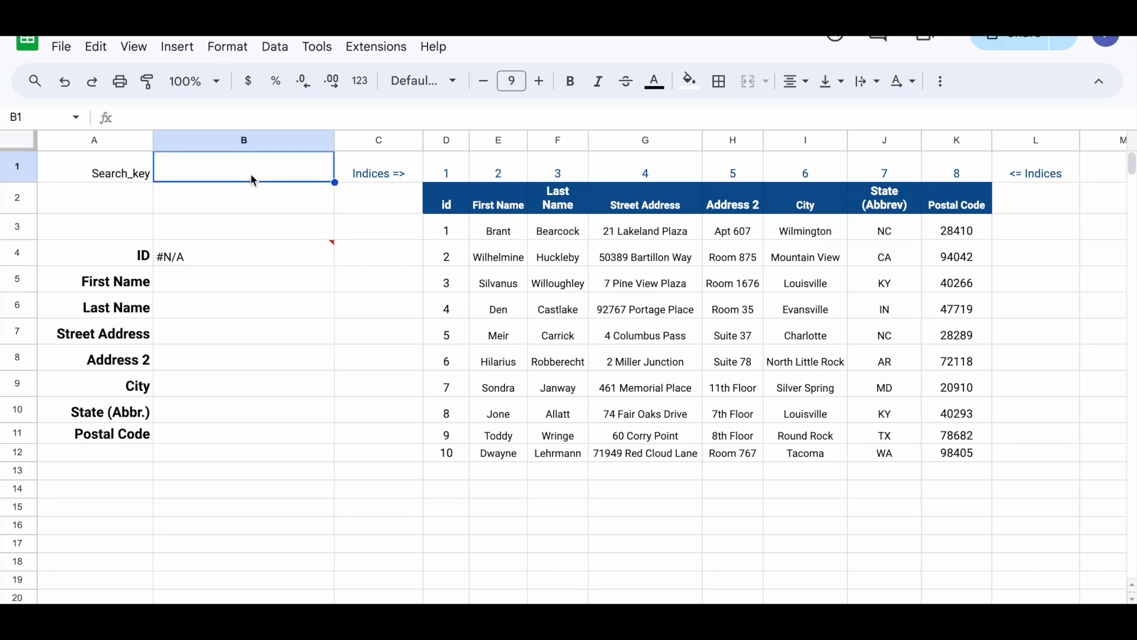
text(1)
key(Return)
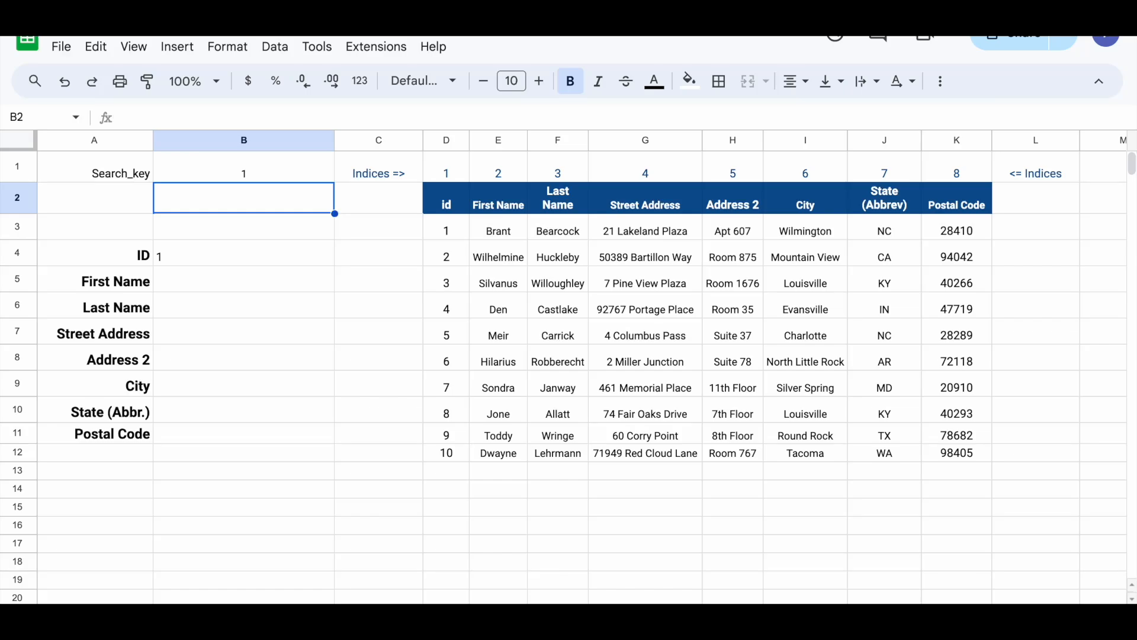
key(Up)
text(2)
key(Return)
key(Up)
text(6)
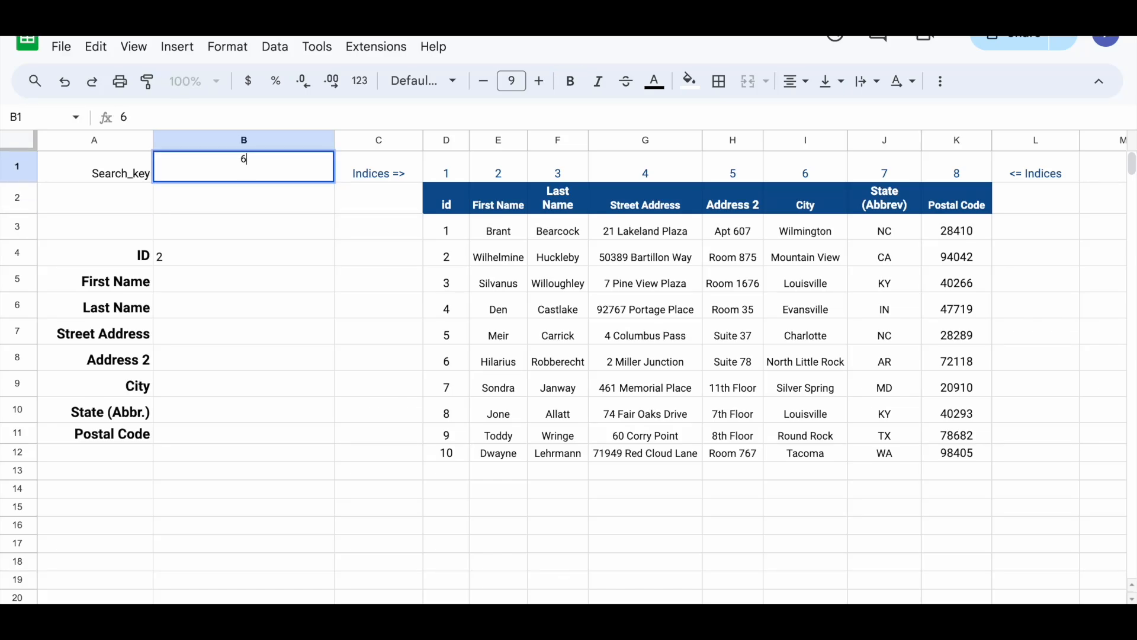
key(Return)
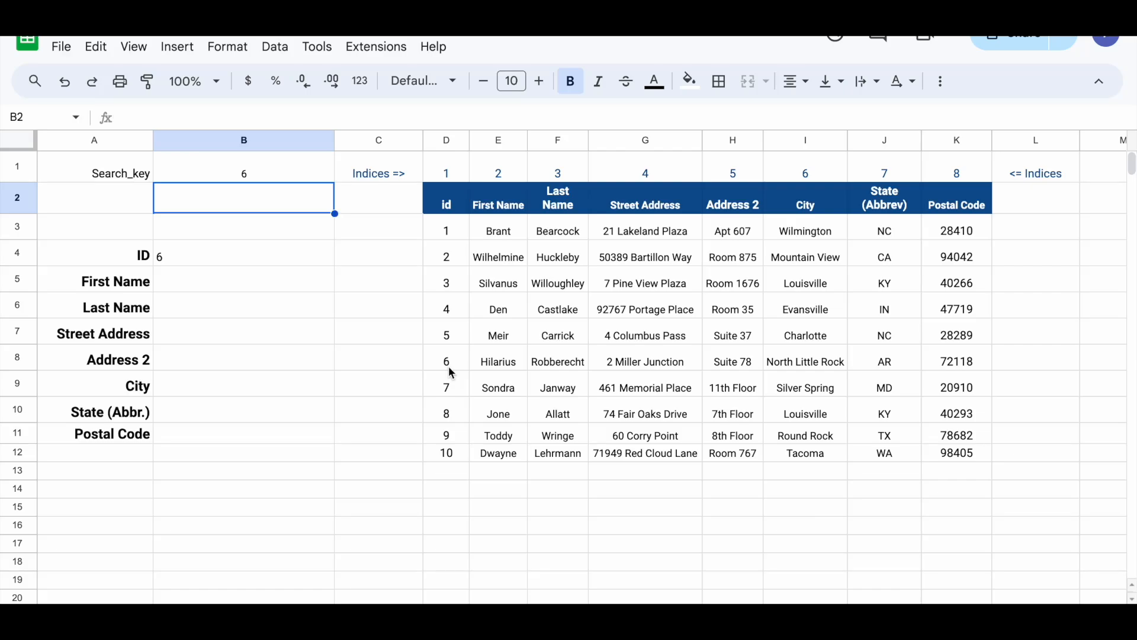
- Set the search key in B1 to 100 to test an ID outside the table
click(277, 166)
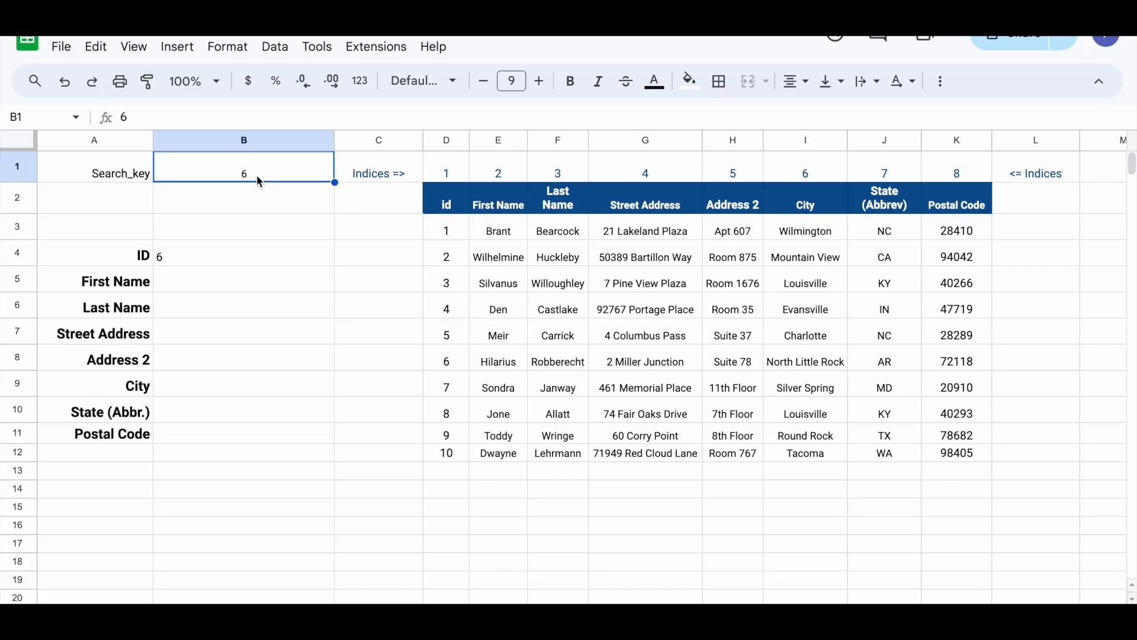
text(100)
key(Return)
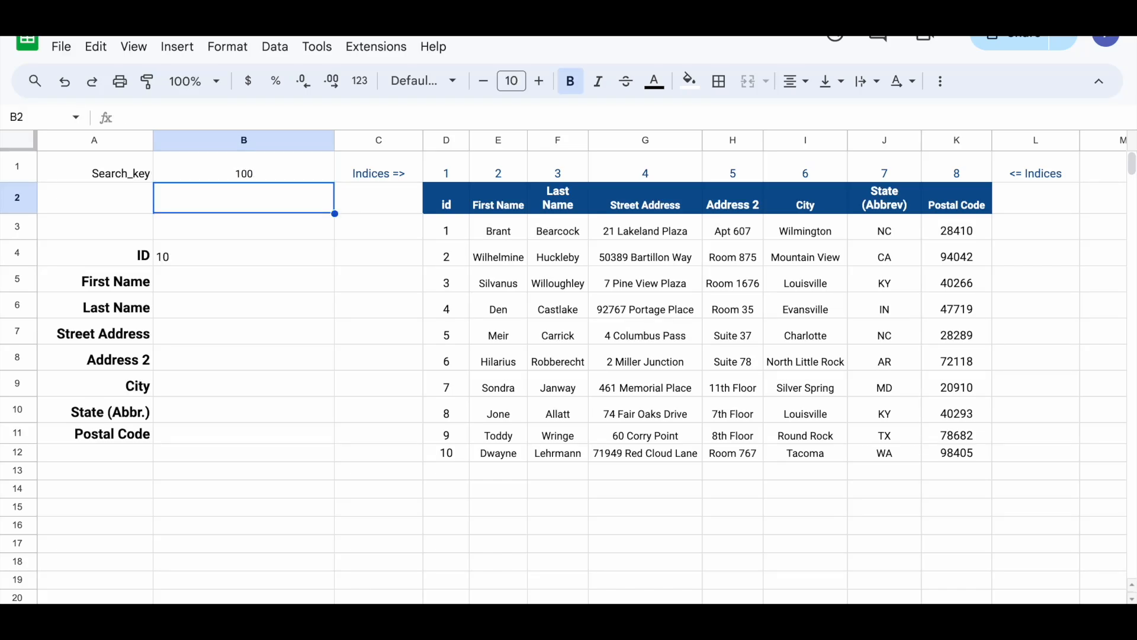
- Read the is_sorted help for the VLOOKUP in B4 and change that argument to False
double_click(234, 257)
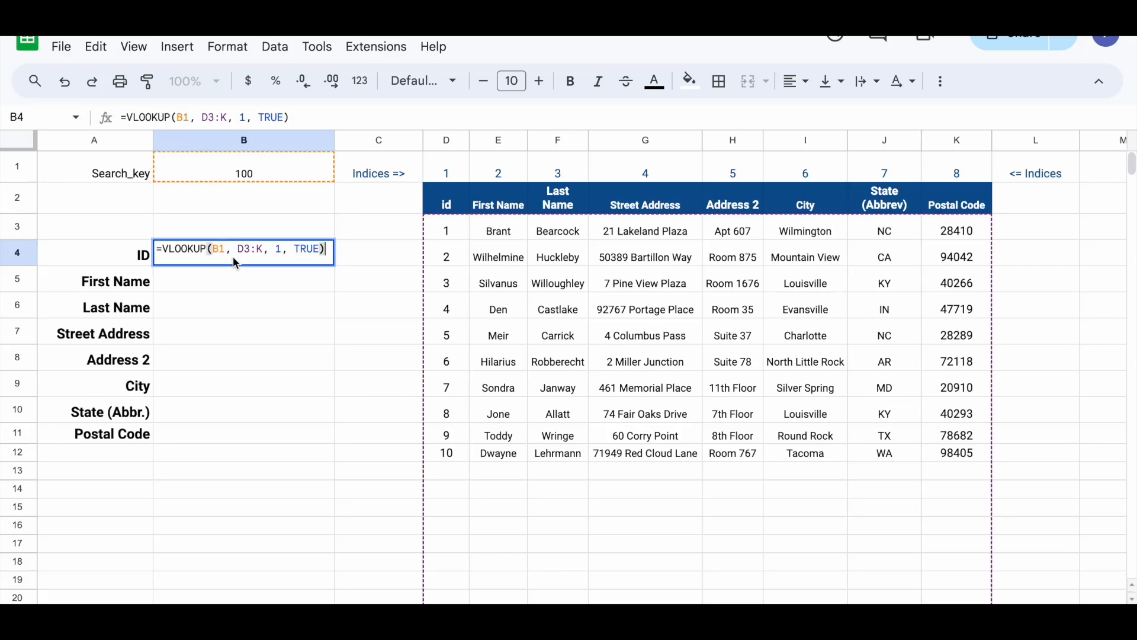
double_click(306, 250)
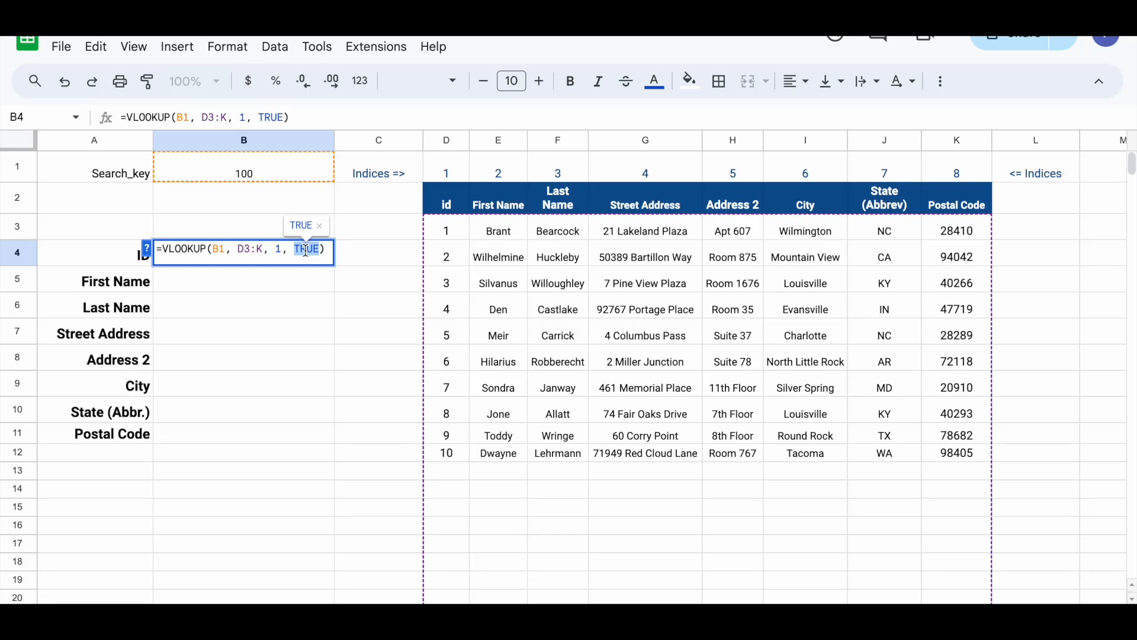
click(147, 247)
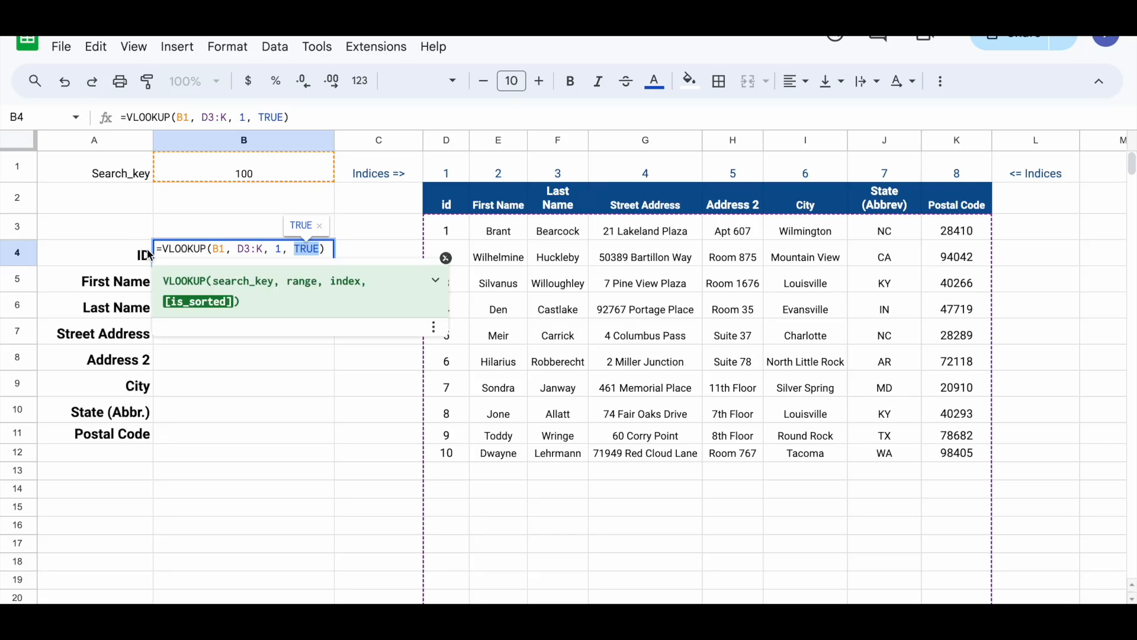
click(435, 281)
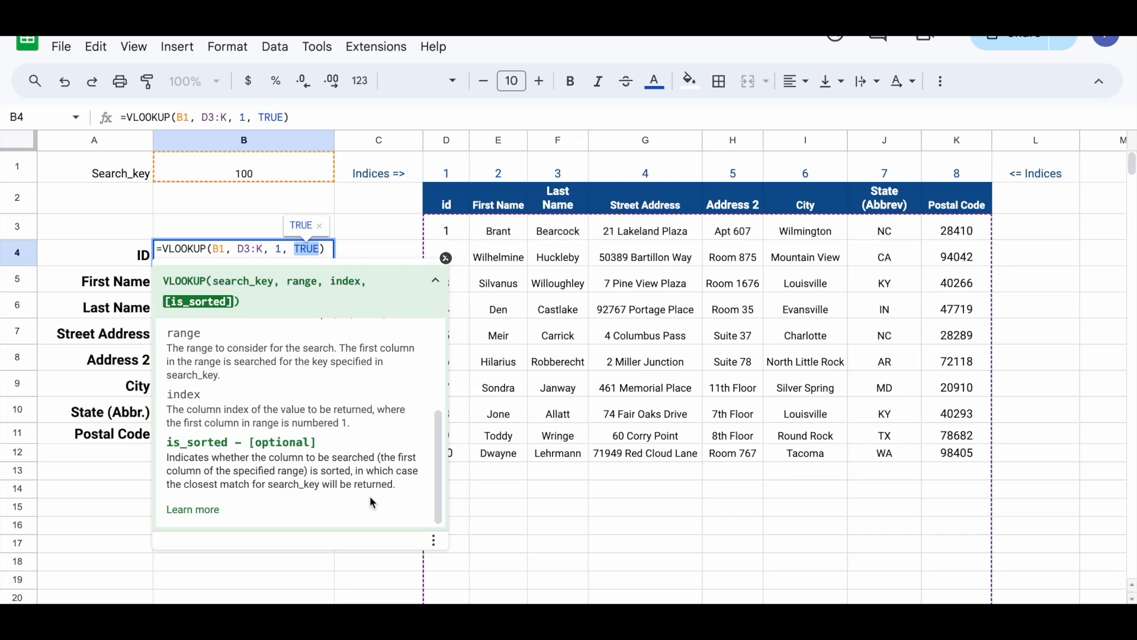
click(447, 259)
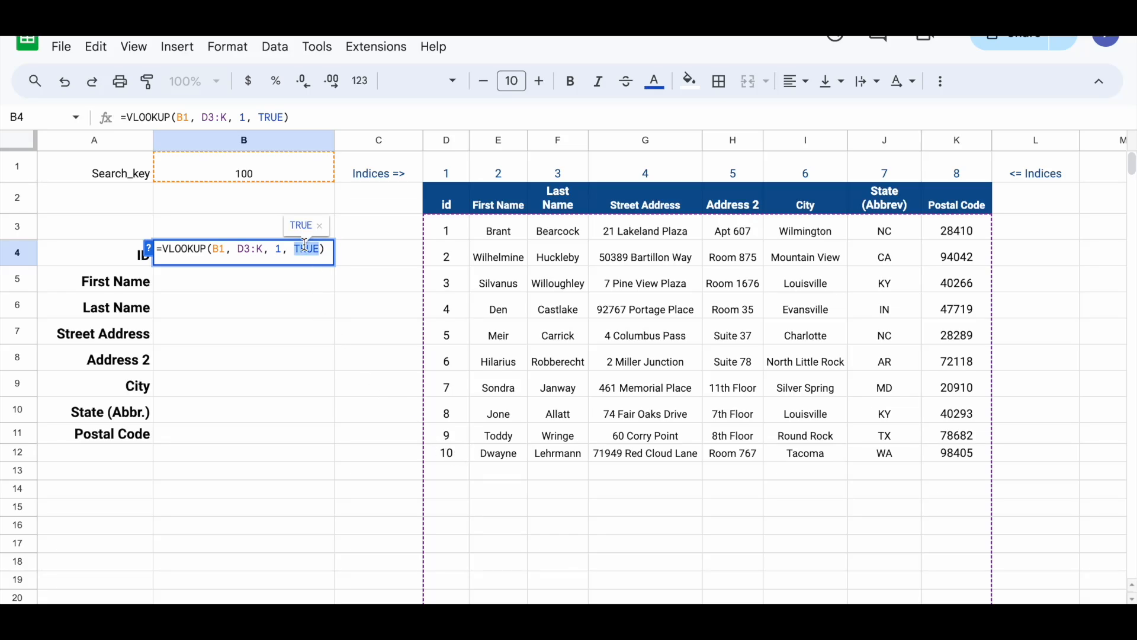
text(False)
key(Return)
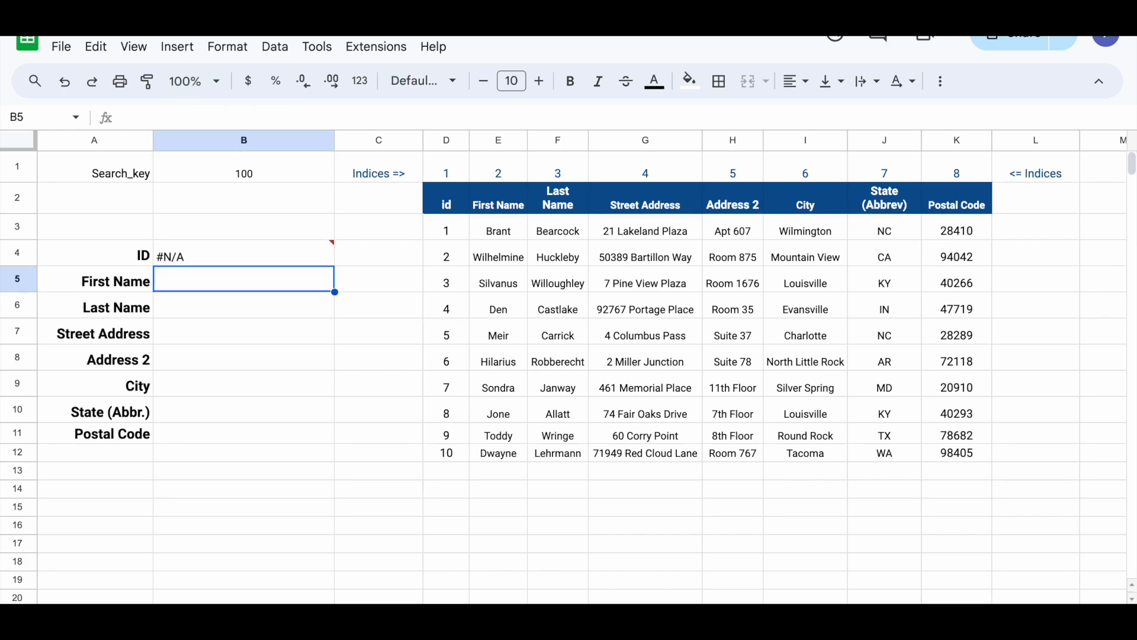
- Examine the ID lookup's formula and its cell note in B4
click(258, 260)
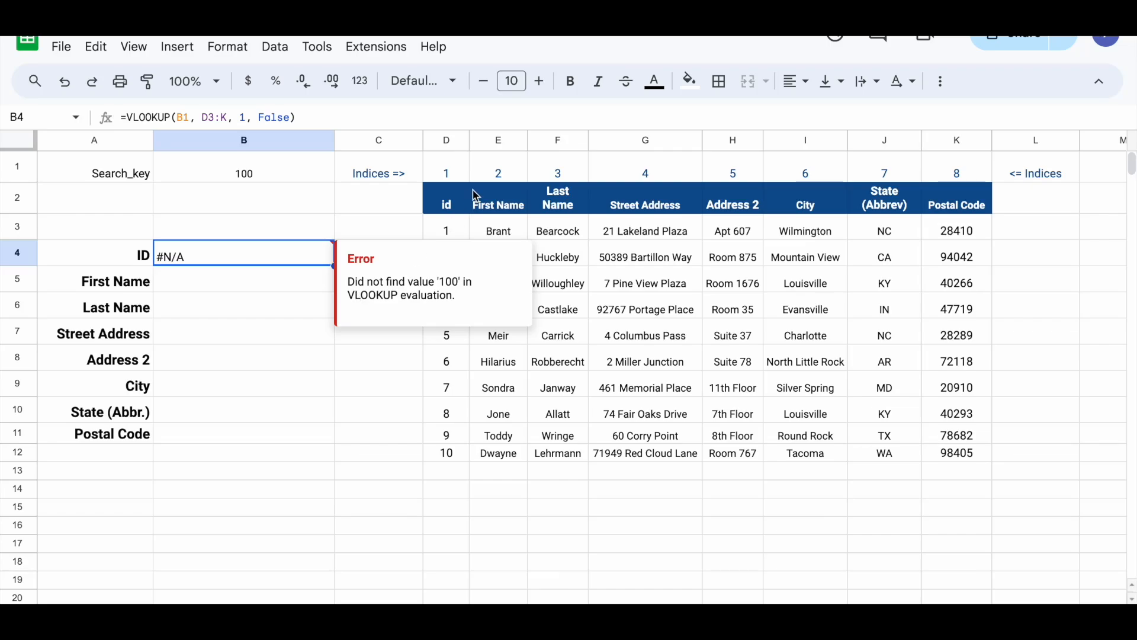
click(376, 438)
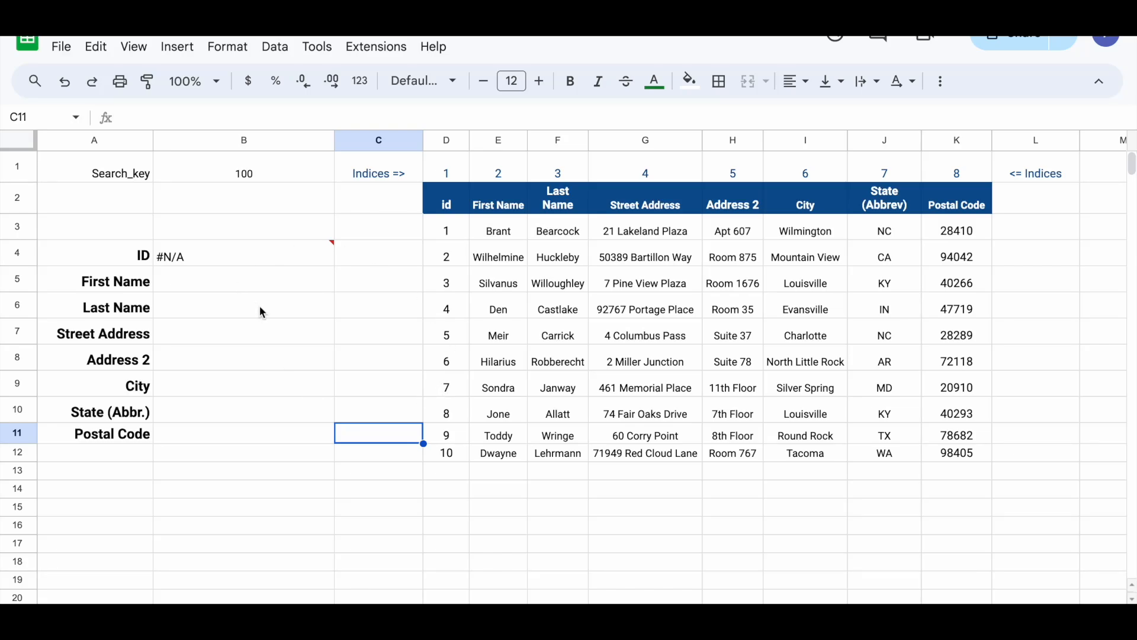
click(257, 260)
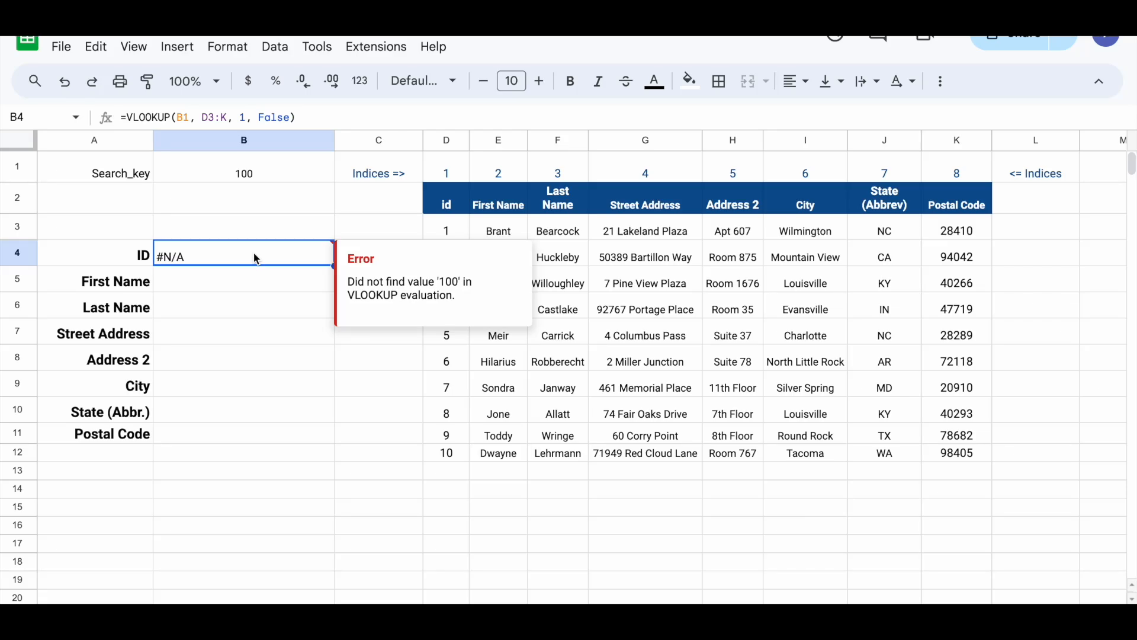
click(266, 286)
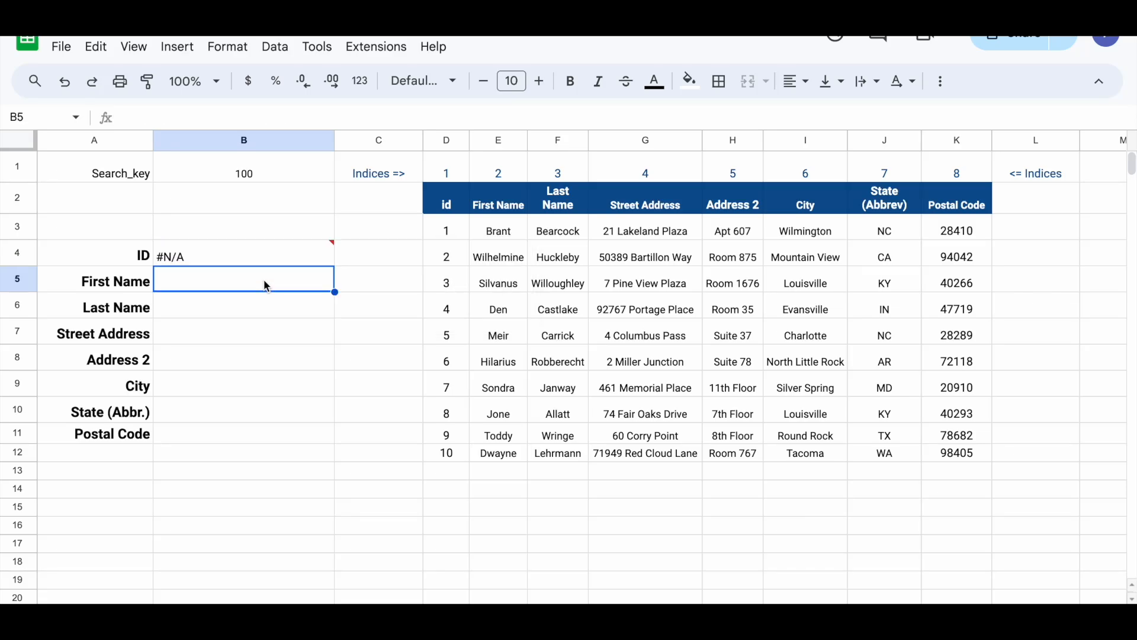
- Extend the QUERY in D2 to A <= 100 and locate the record with ID 100 in the table
click(290, 244)
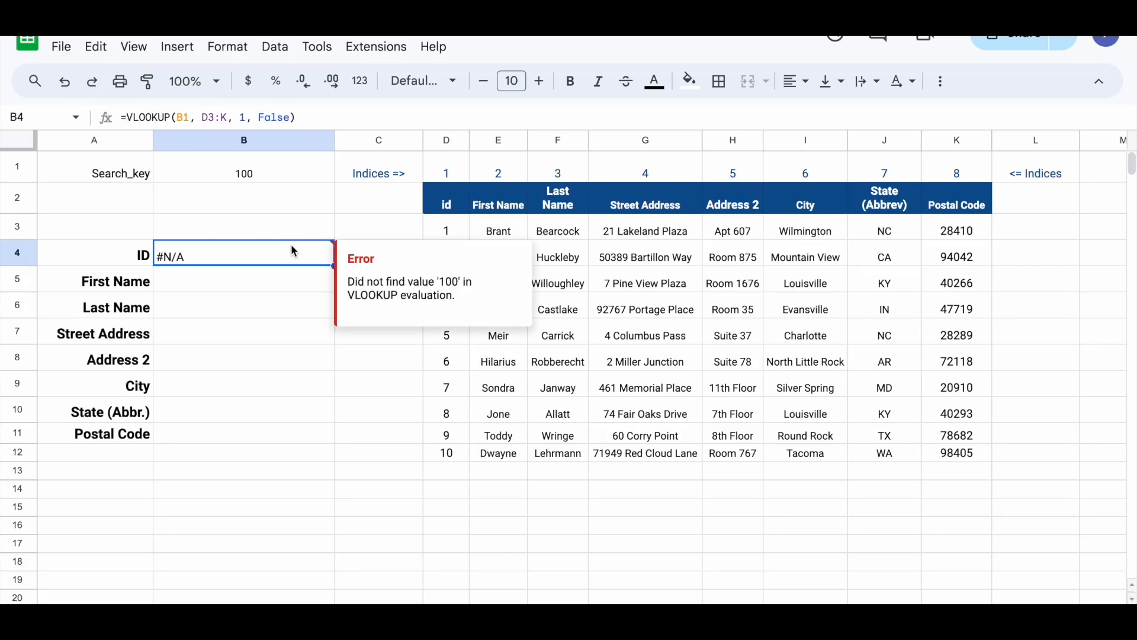
click(439, 205)
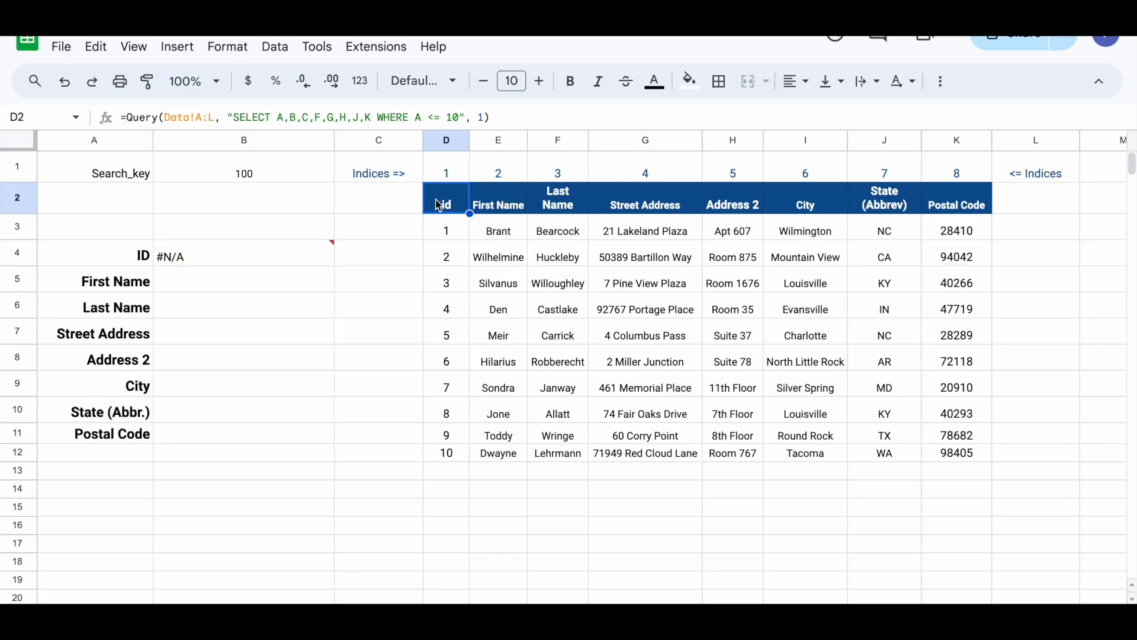
click(457, 117)
text(0)
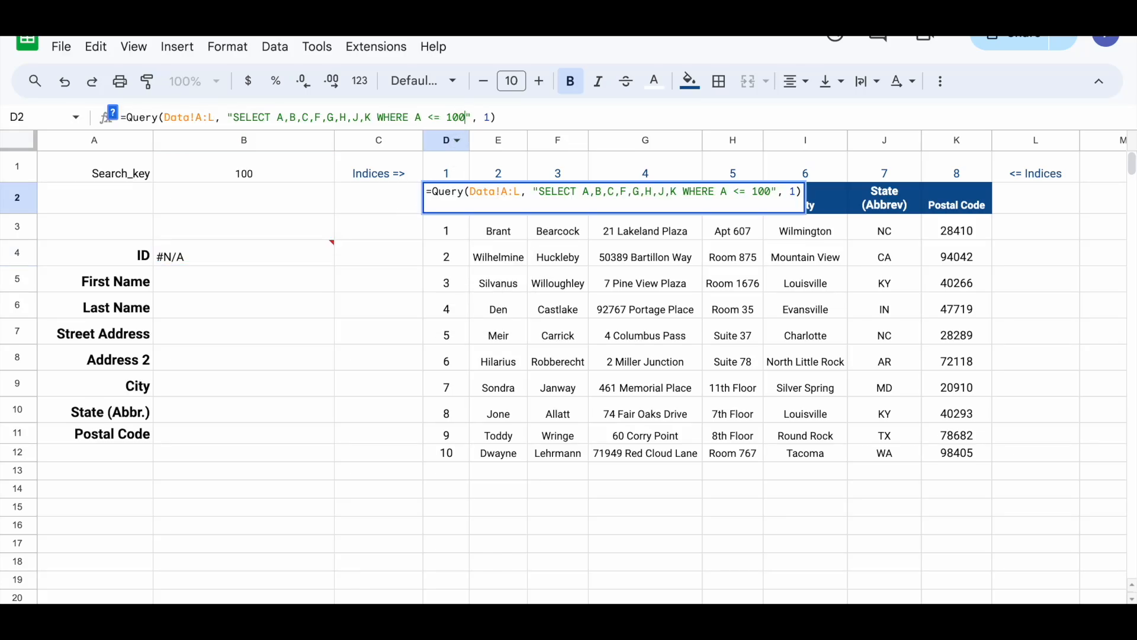
key(Return)
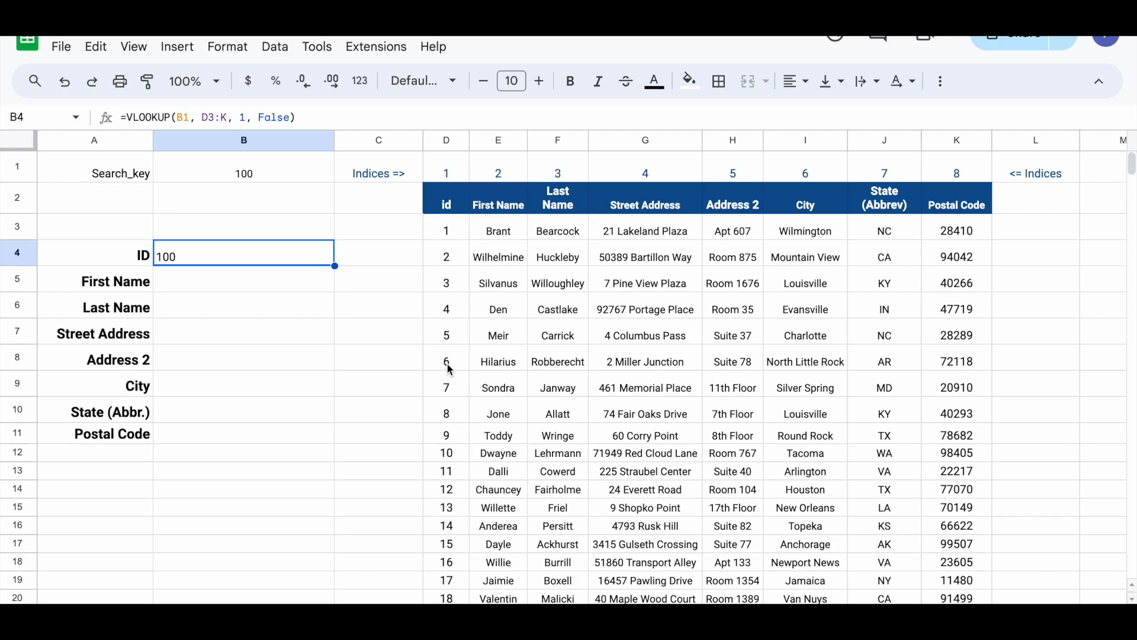
scroll(450, 370, down, 20)
scroll(450, 370, up, 10)
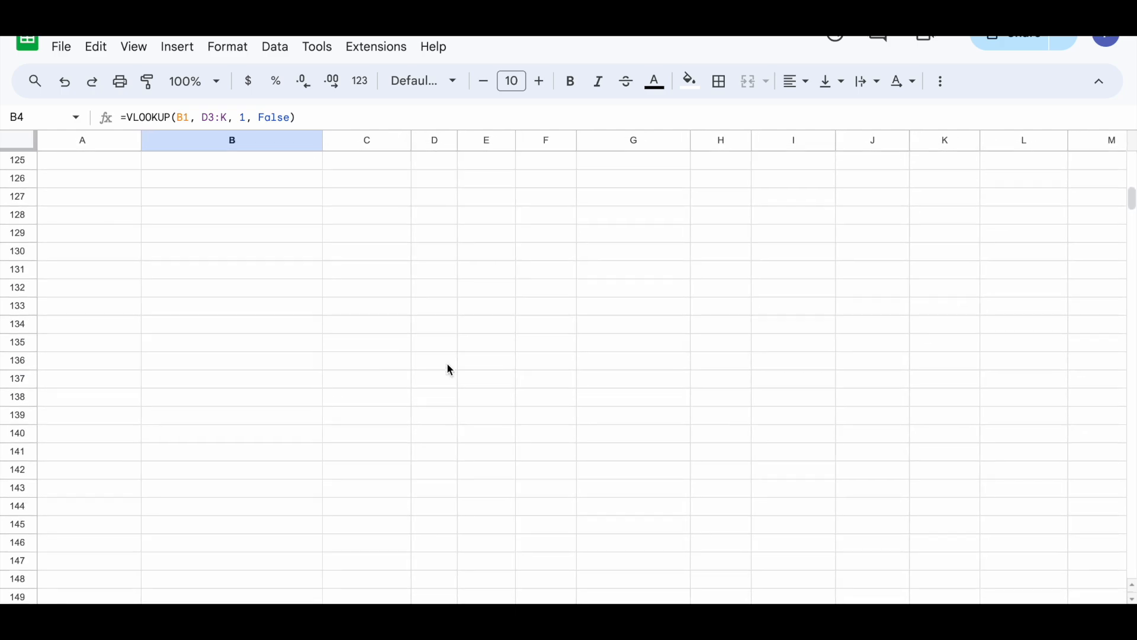
scroll(450, 370, up, 11)
click(466, 372)
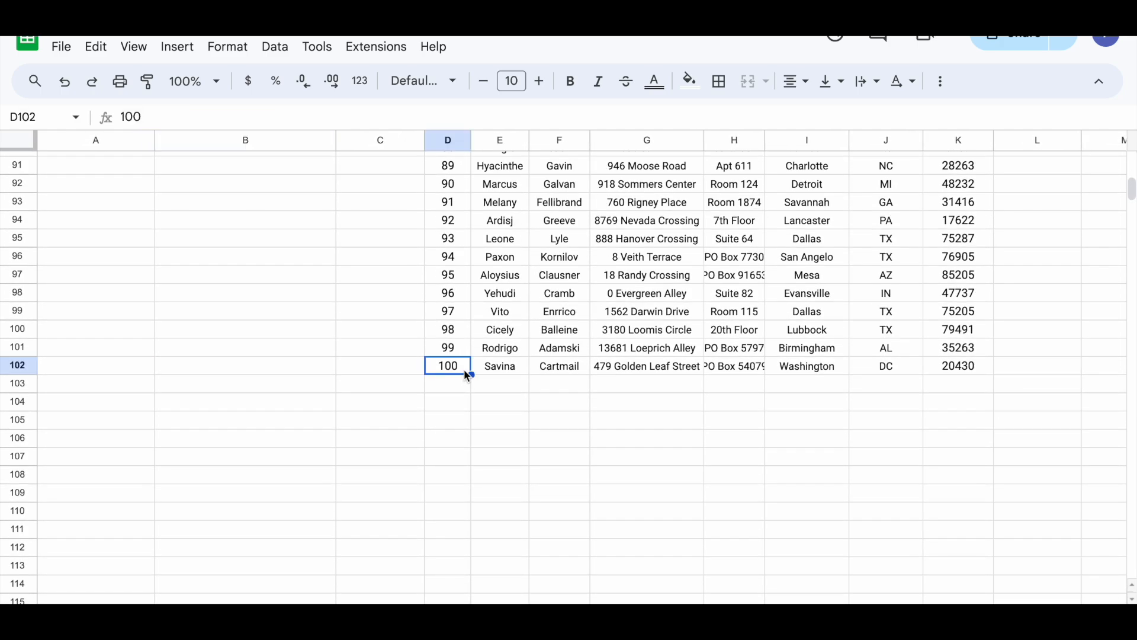
scroll(465, 372, up, 20)
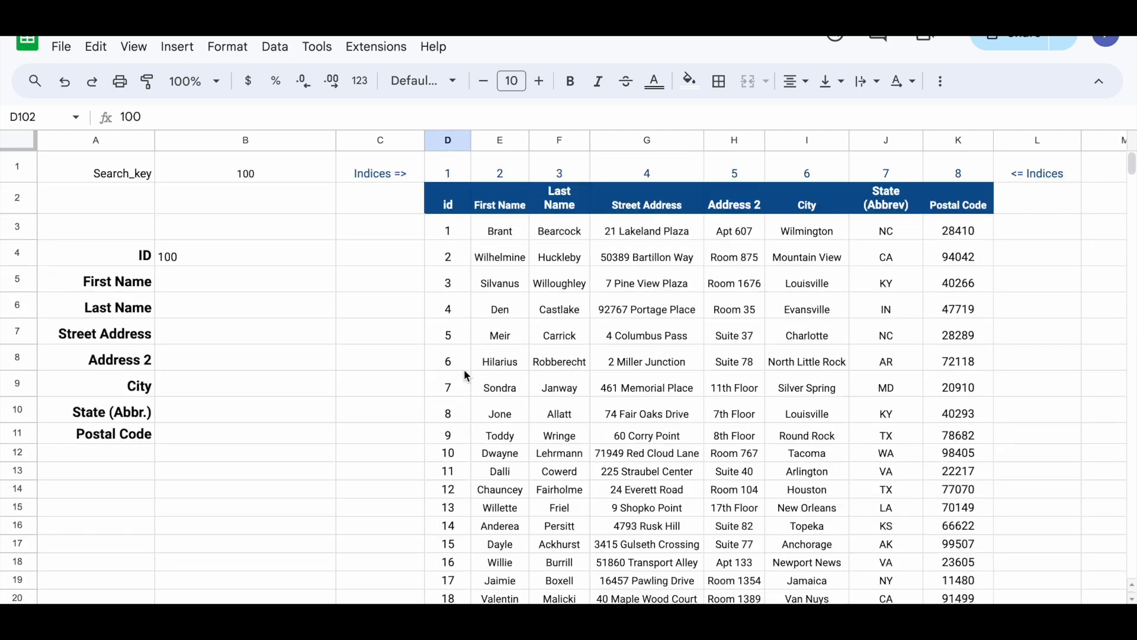
- Restrict the QUERY in D2 to A <= 10 again
click(453, 207)
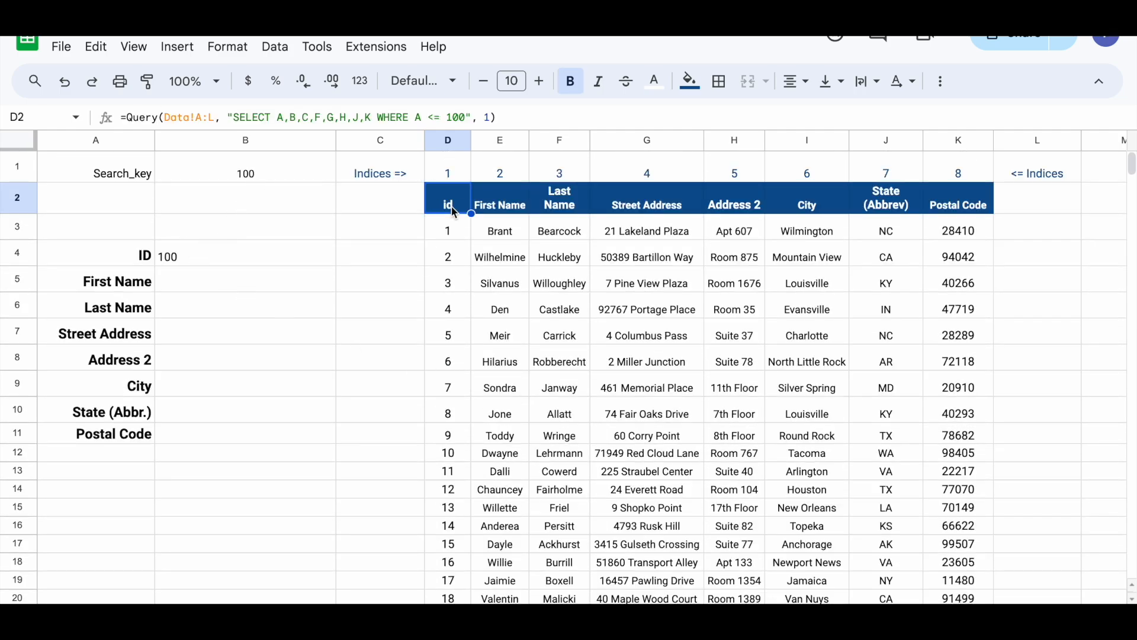
click(465, 117)
key(BackSpace)
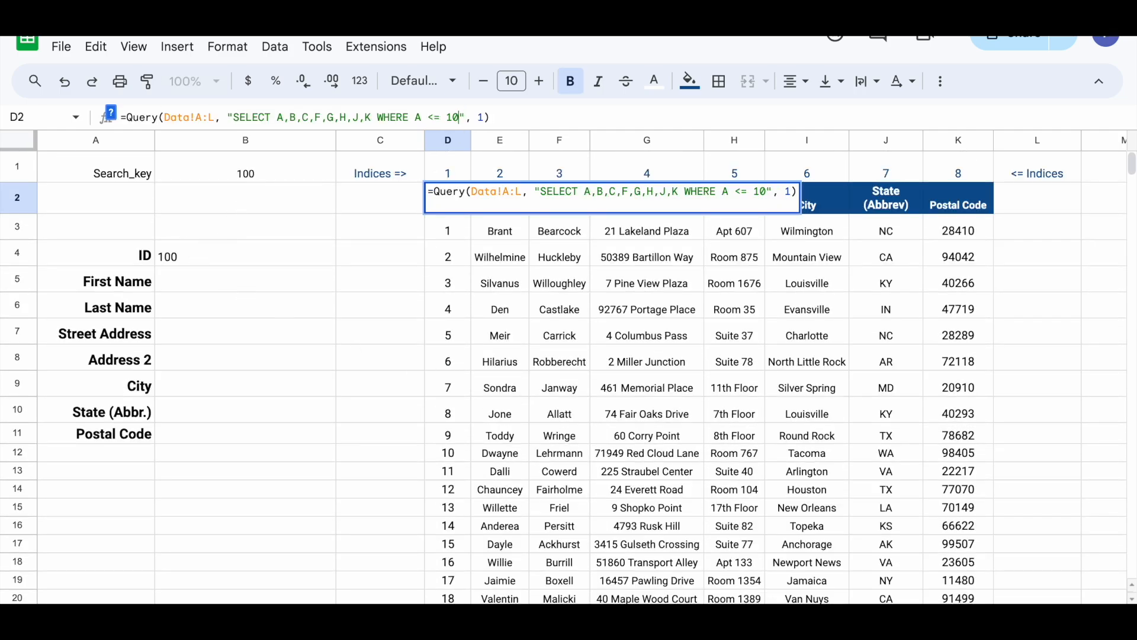
key(Return)
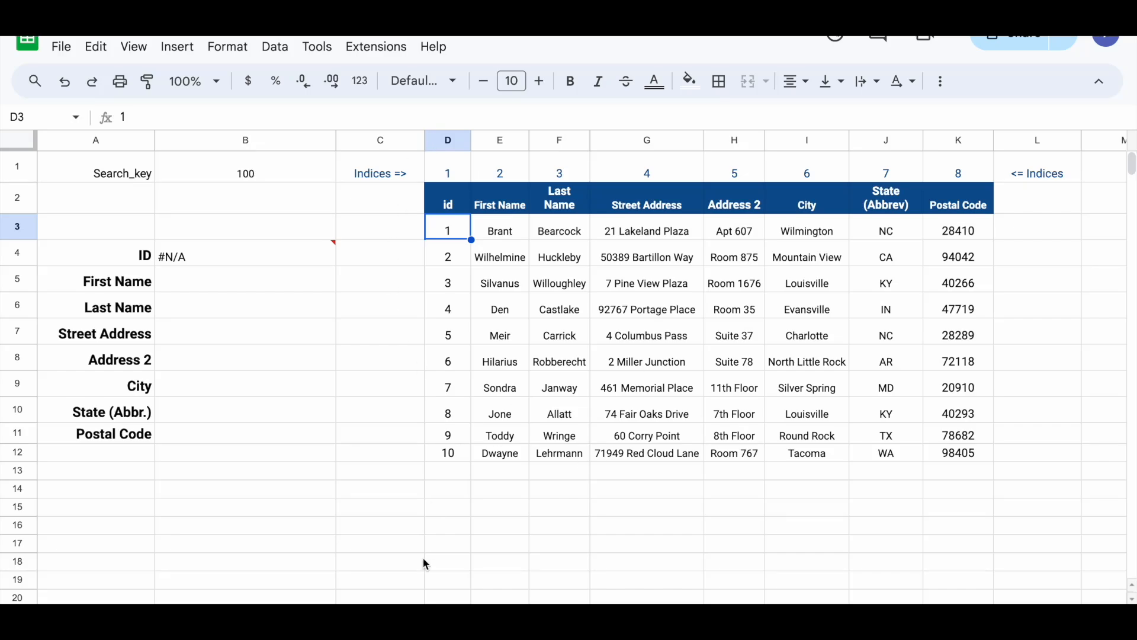
- Set the search key in B1 to 10
click(257, 169)
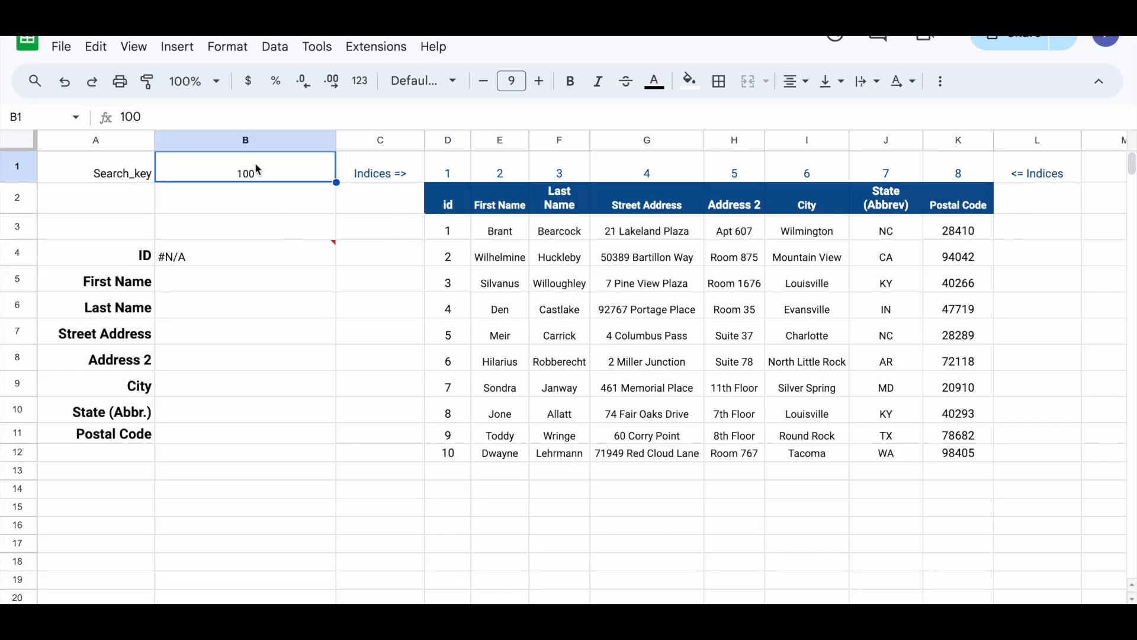
text(10)
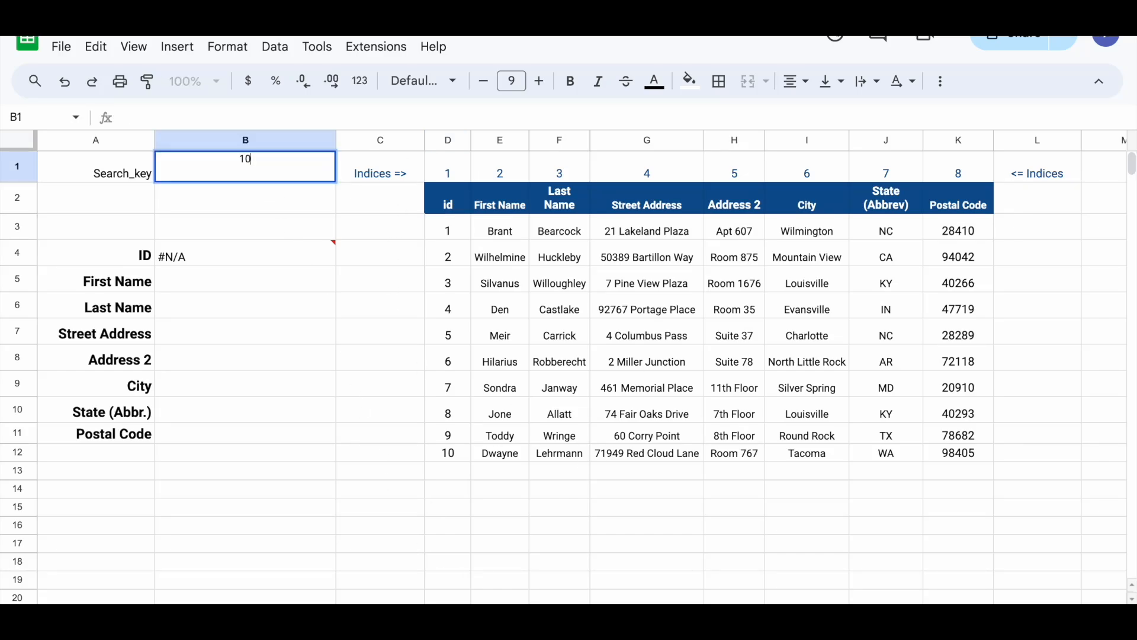
key(Return)
- Make the VLOOKUP references in B4 absolute as $B$1 and $D$3:$K, and fill the formula down through B11
click(239, 257)
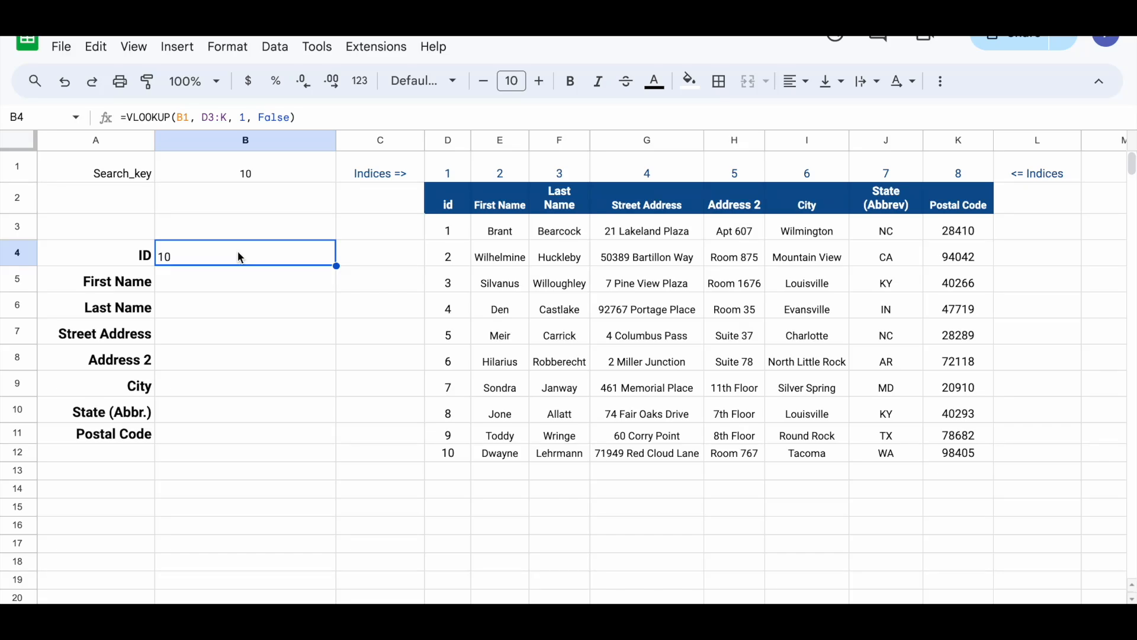
click(184, 120)
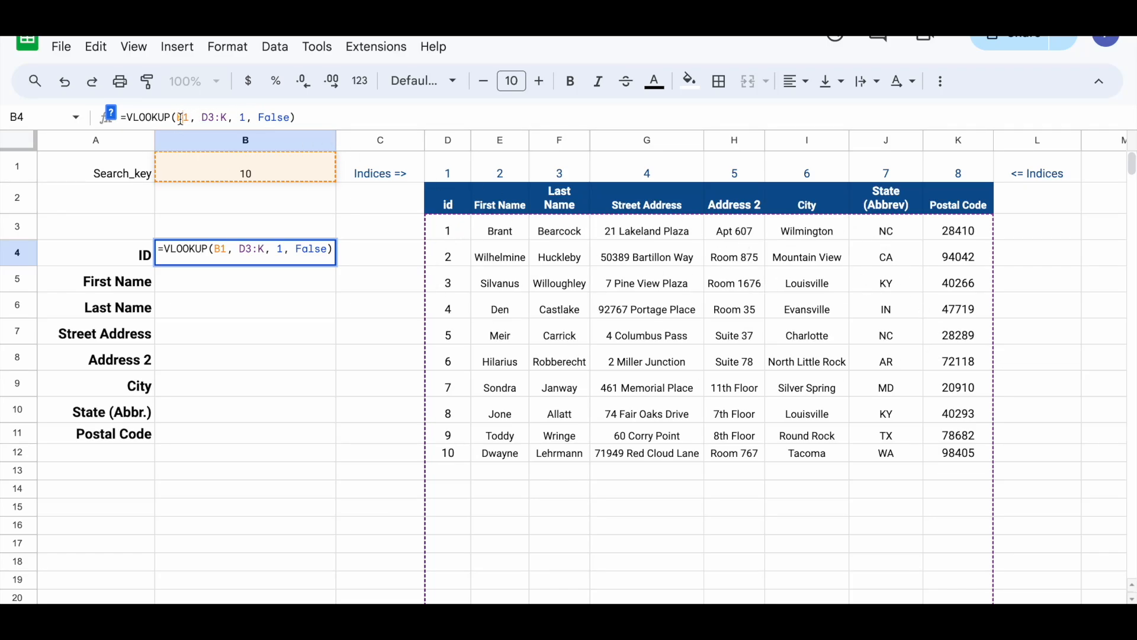
key(F4)
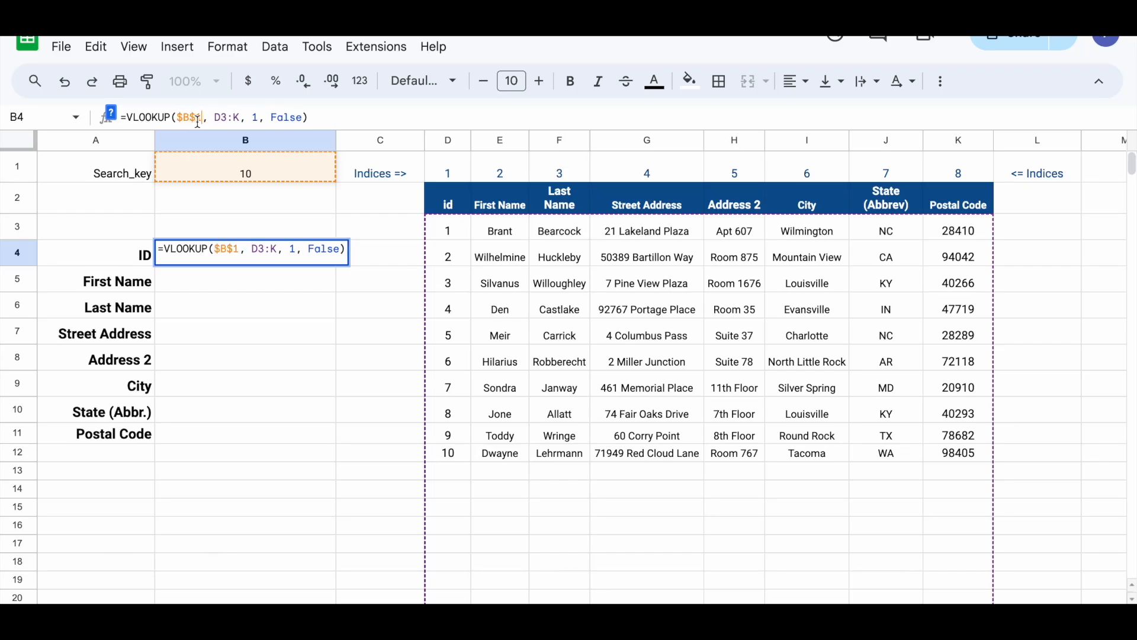
click(221, 118)
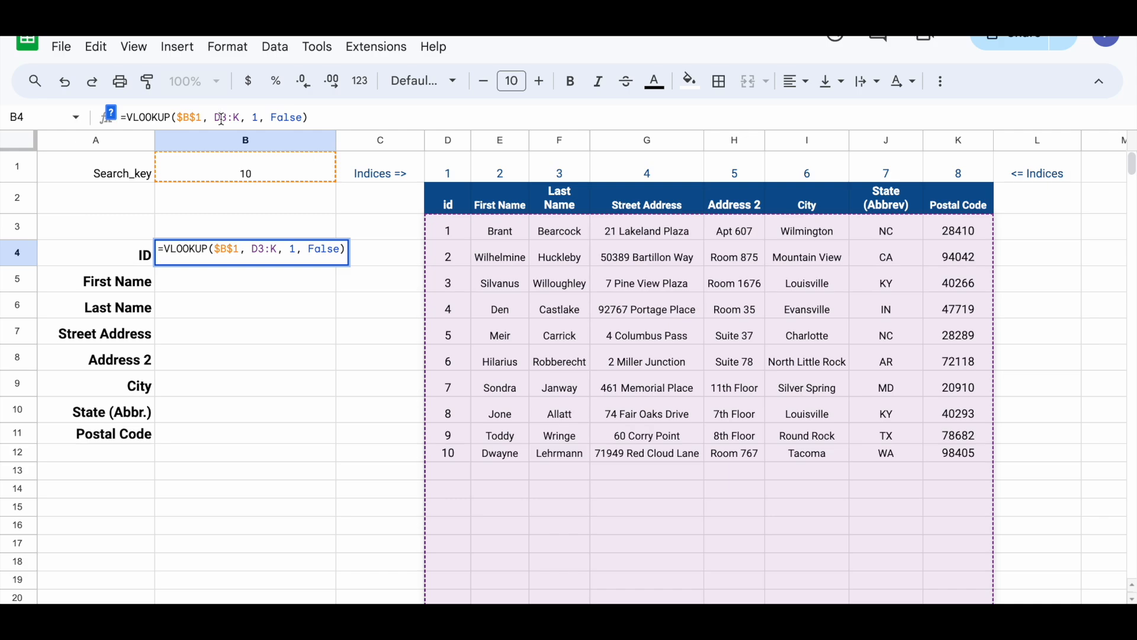
key(F4)
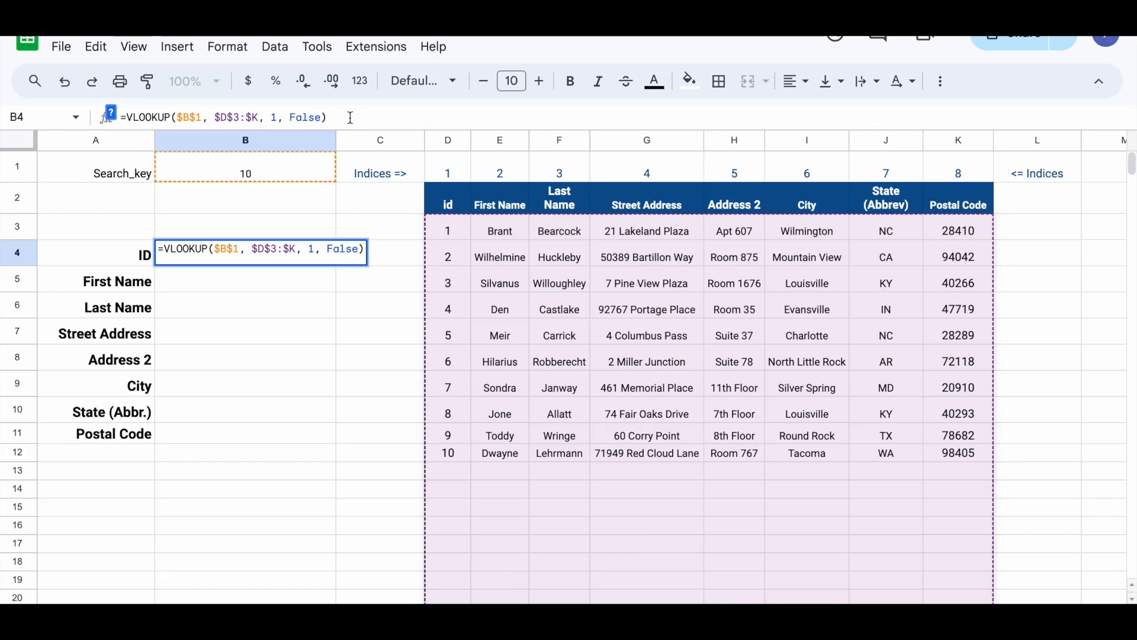
key(Return)
click(260, 243)
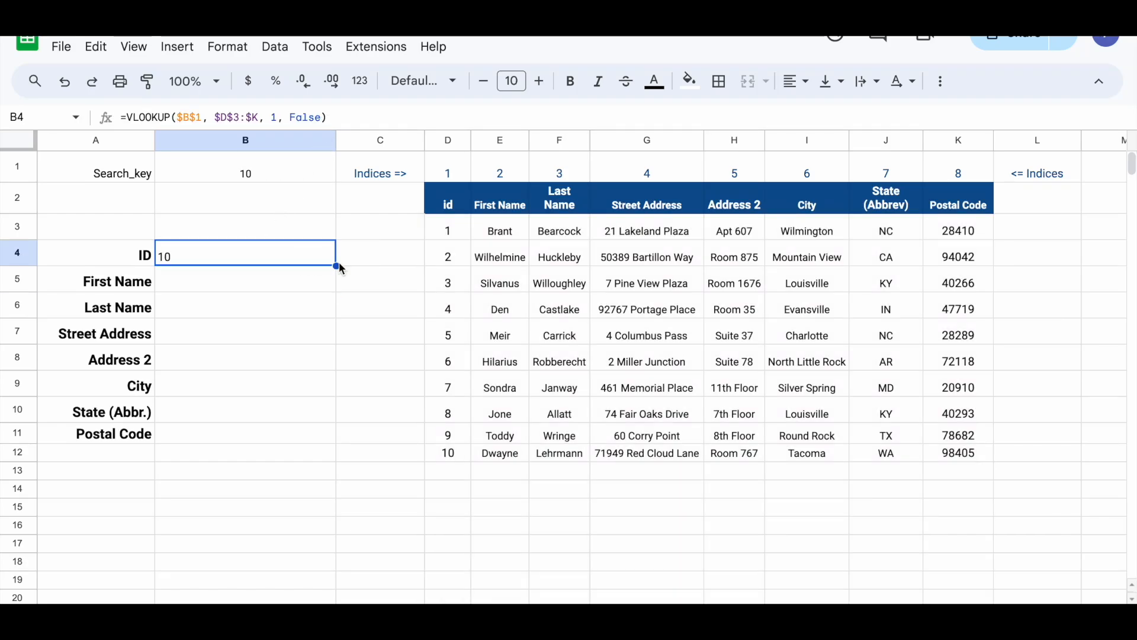
drag(340, 268, 328, 433)
- Set the VLOOKUP column index to 2 for First Name in B5 and to 3 for Last Name in B6
click(245, 287)
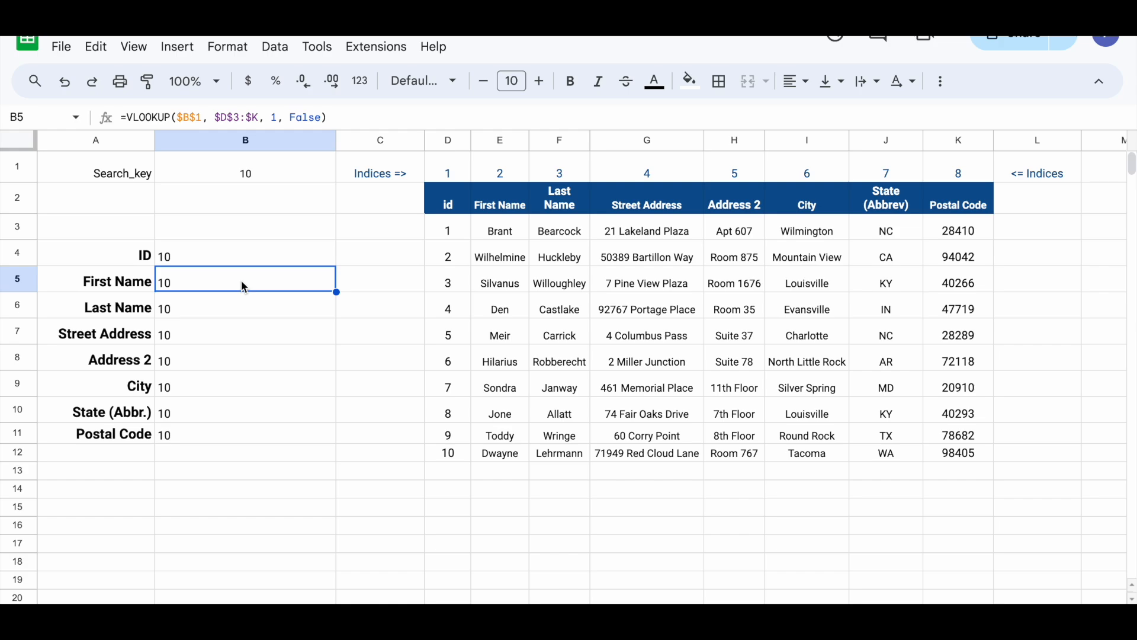
click(276, 118)
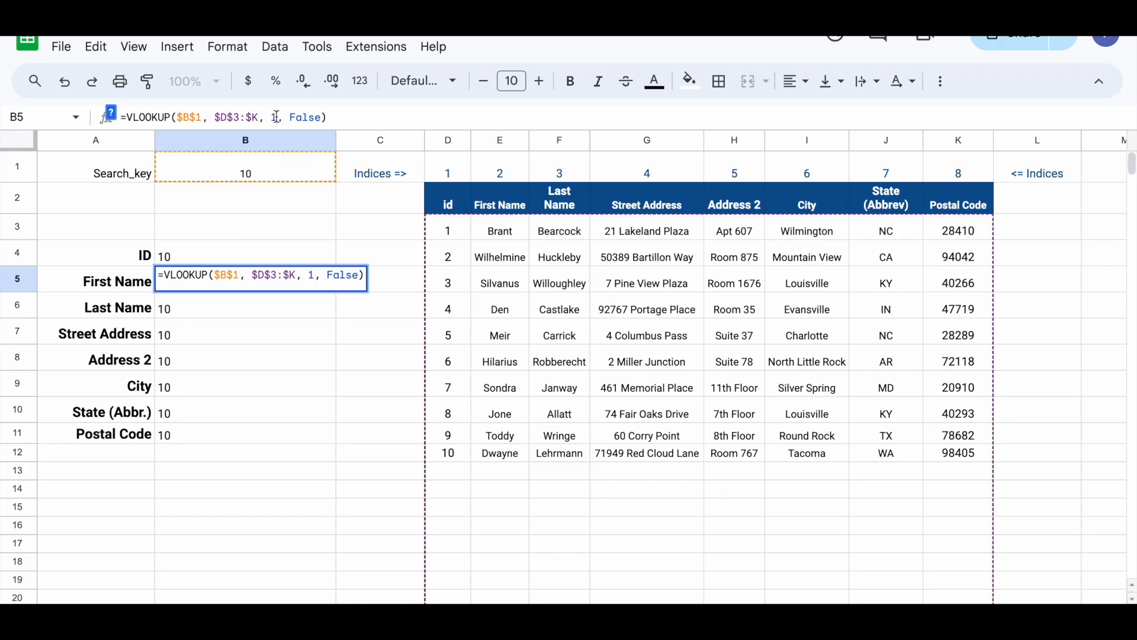
key(BackSpace)
text(2)
key(Return)
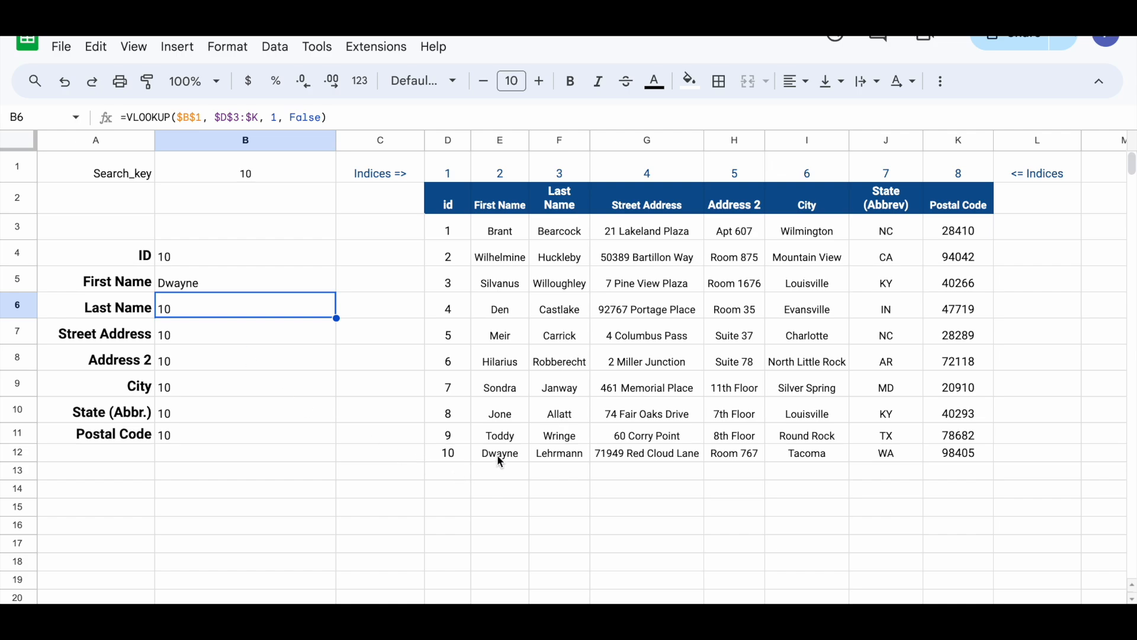
click(279, 118)
key(BackSpace)
text(3)
key(Return)
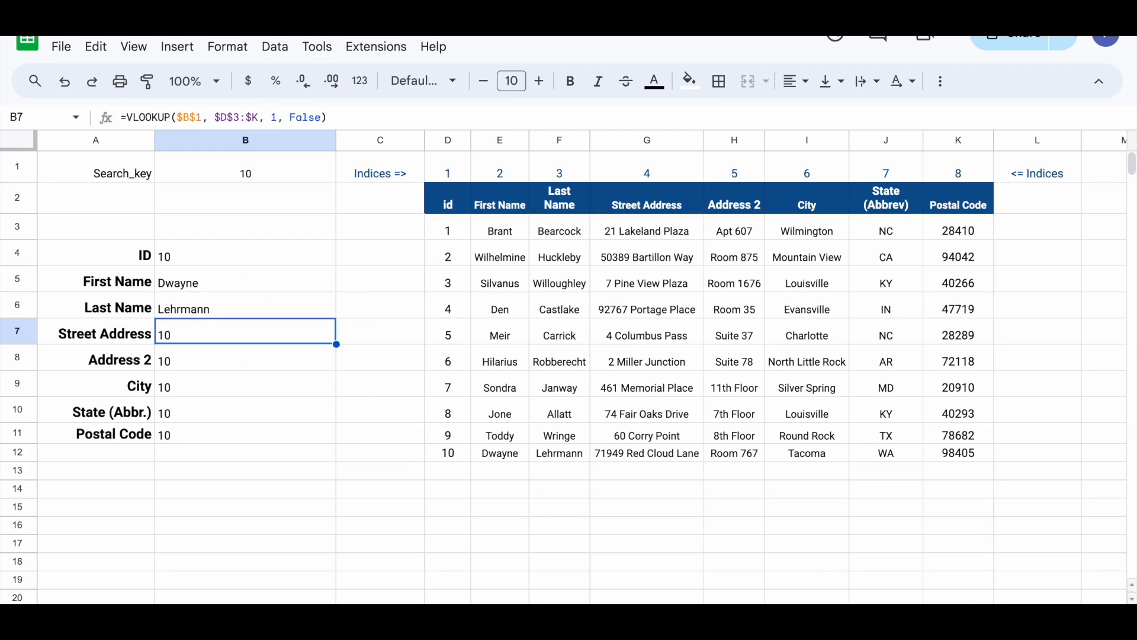
- Set the VLOOKUP column index to 4 for Street Address in B7 and to 5 for Address 2 in B8
click(278, 117)
key(BackSpace)
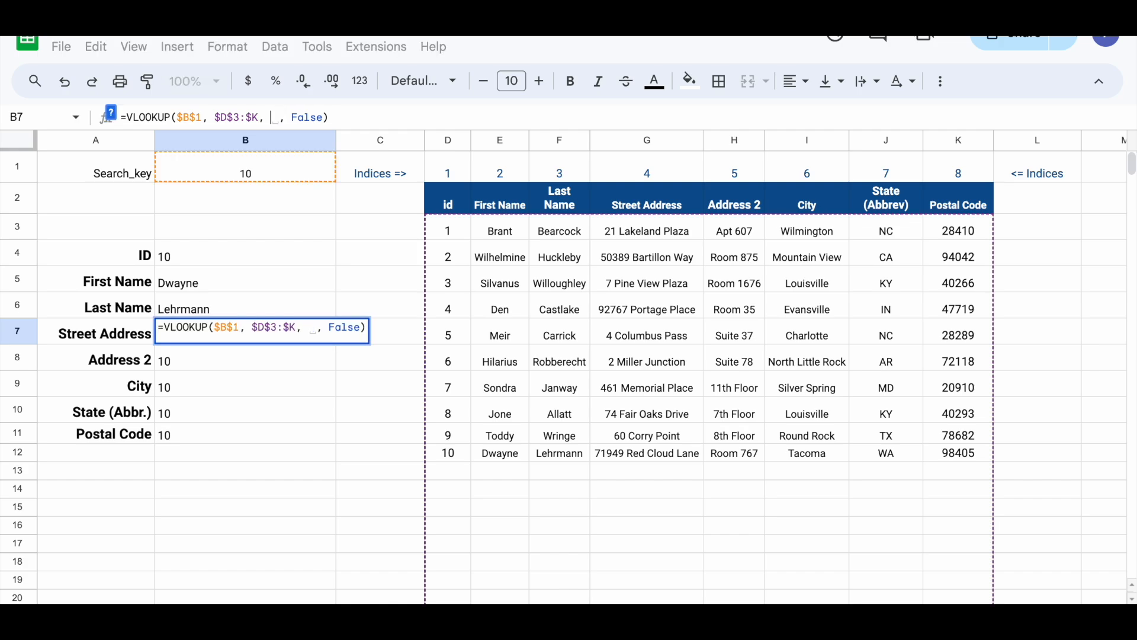
text(4)
key(Return)
click(278, 117)
key(BackSpace)
text(5)
key(Return)
- Set the VLOOKUP column index to 6 for City in B9 and to 7 for State (Abbr.) in B10
click(278, 117)
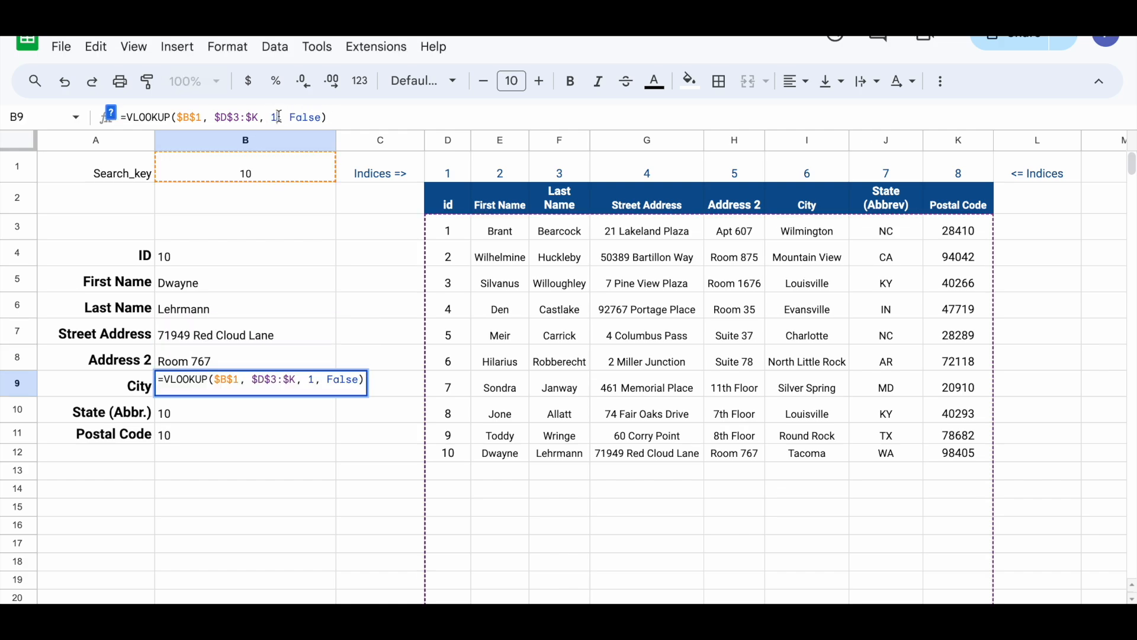
key(BackSpace)
key(6)
key(Return)
click(278, 117)
key(BackSpace)
text(7)
key(Return)
- Set the VLOOKUP column index to 8 for Postal Code in B11
click(279, 117)
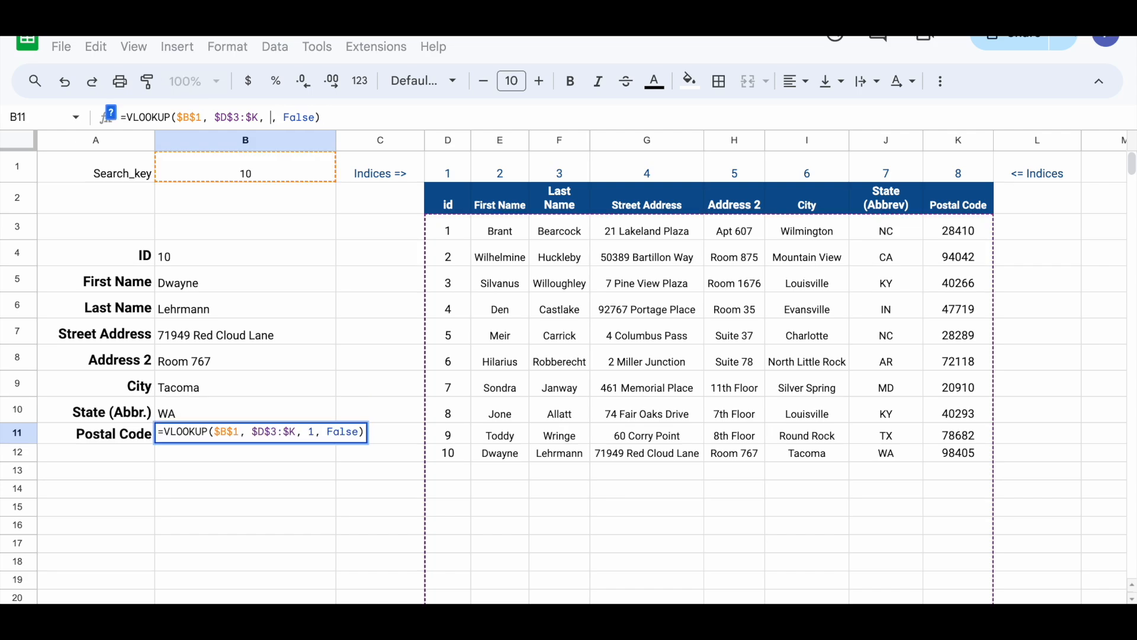
key(BackSpace)
text(8)
key(Return)
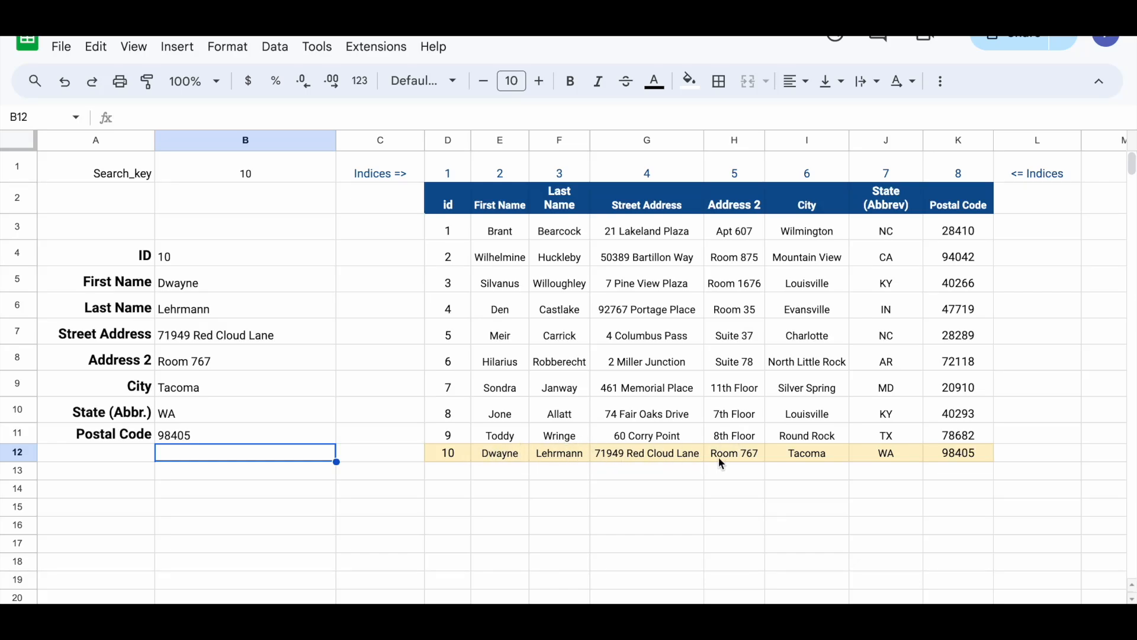
- Test the completed record lookup with 6 as the search key in B1
click(246, 195)
click(265, 171)
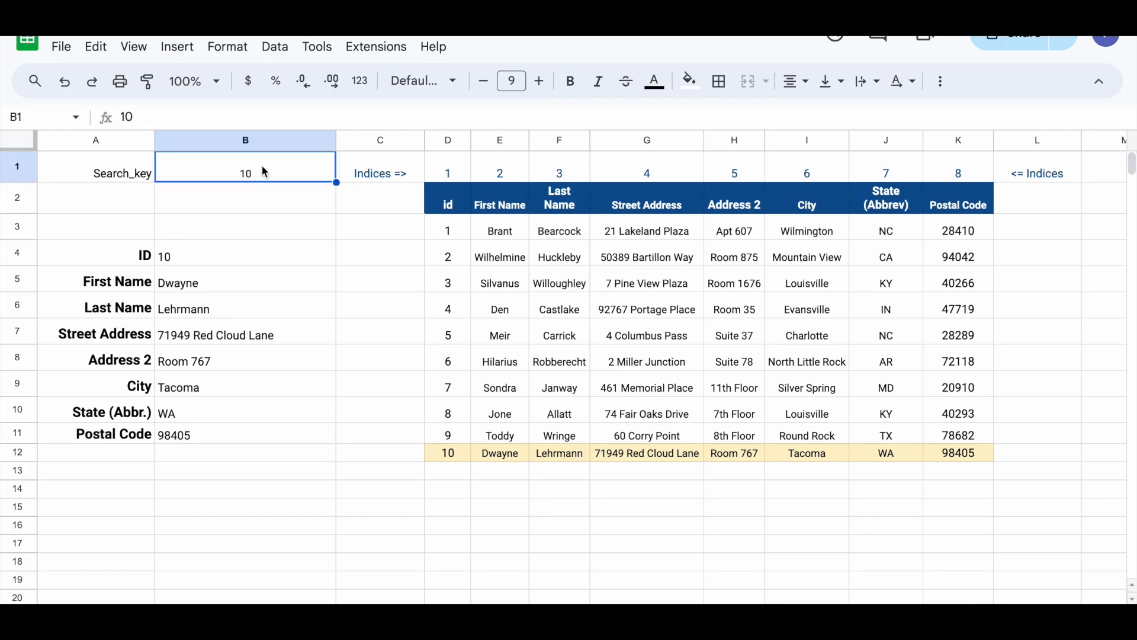
text(6)
key(Return)
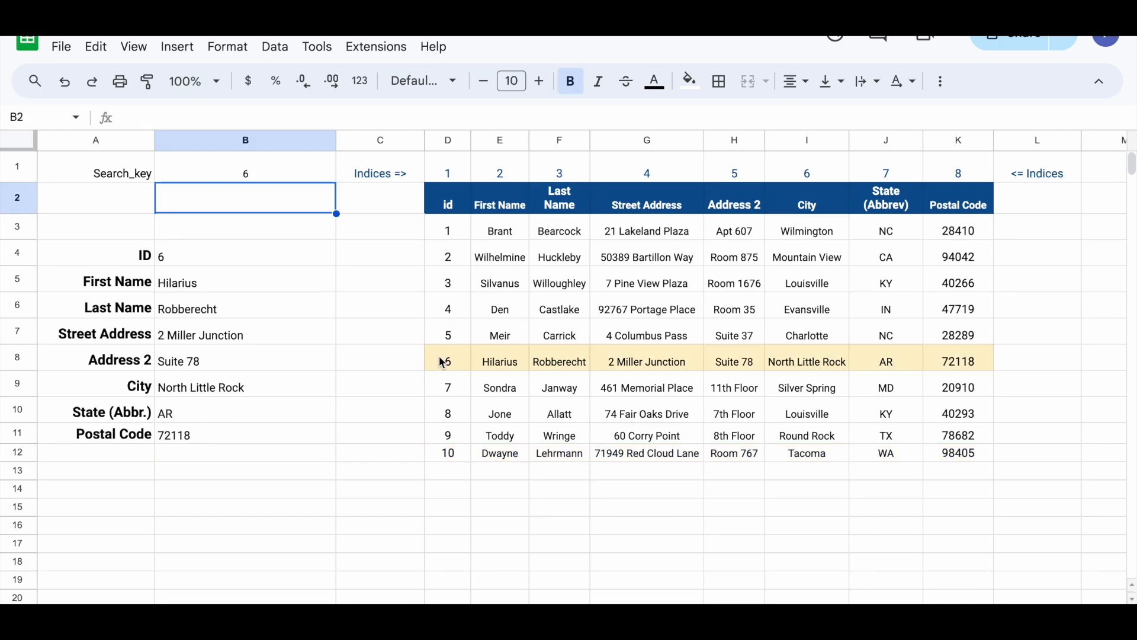
- Expand the QUERY in D2 to load records with A <= 100
click(463, 207)
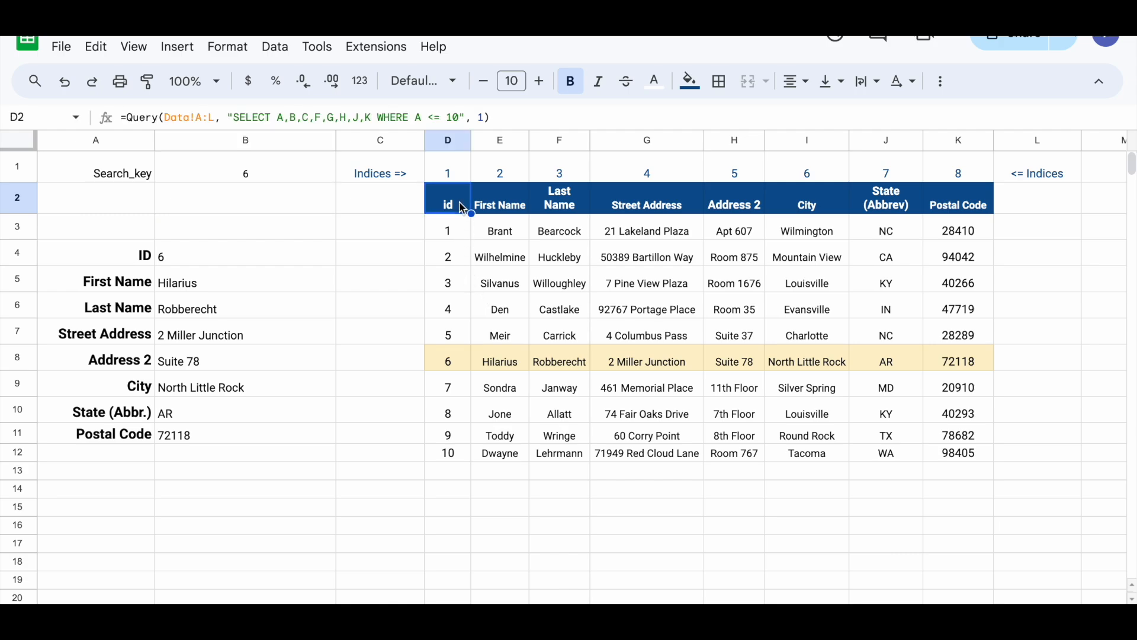
click(461, 118)
text(0)
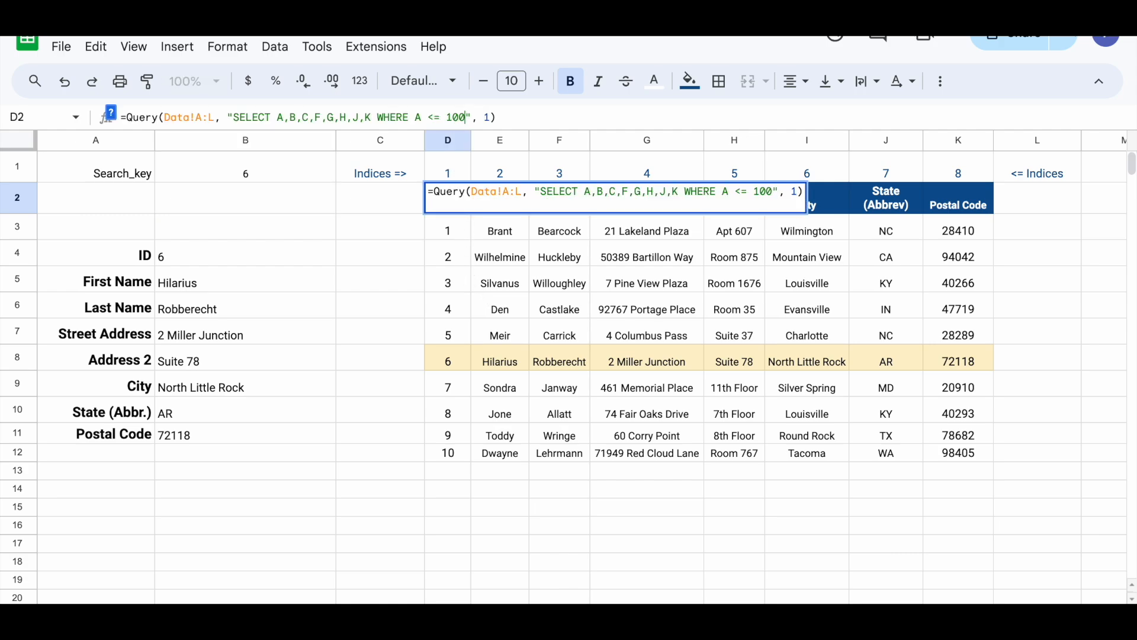
key(Return)
- Set the search key in B1 to 75 and compare the lookup results with that record's row in the table
click(276, 182)
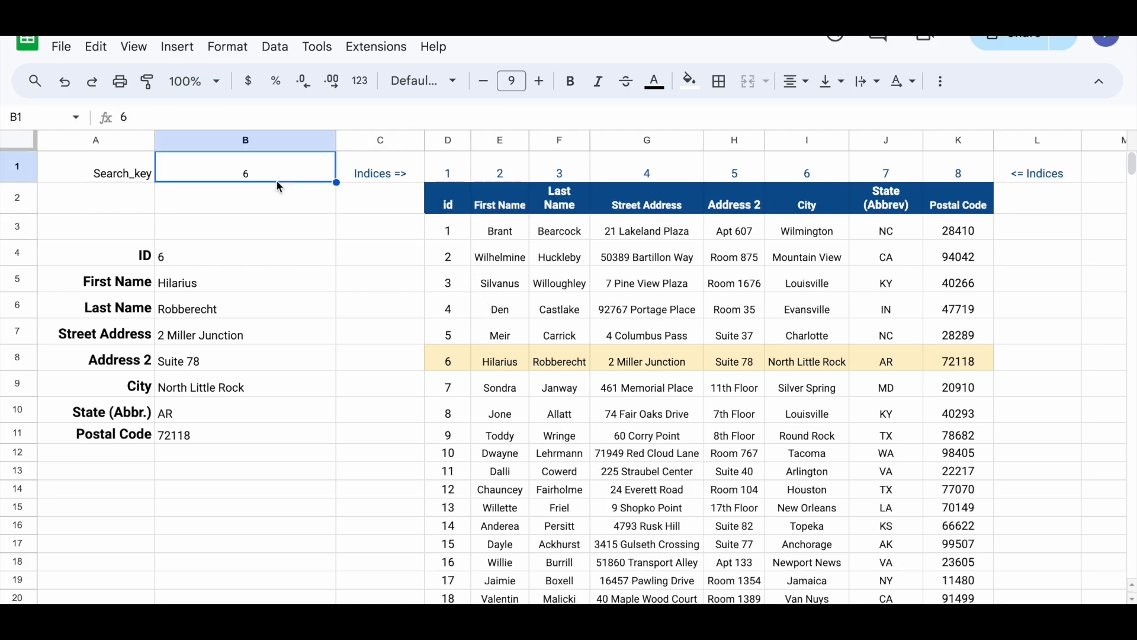
text(75)
key(Return)
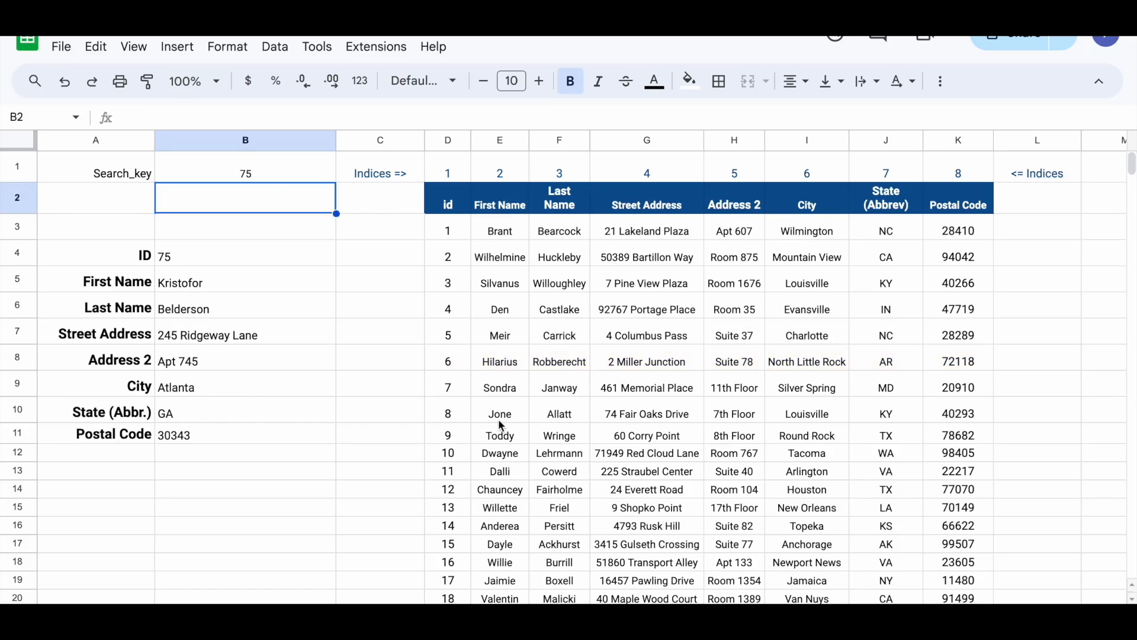
scroll(501, 425, down, 15)
scroll(501, 425, down, 4)
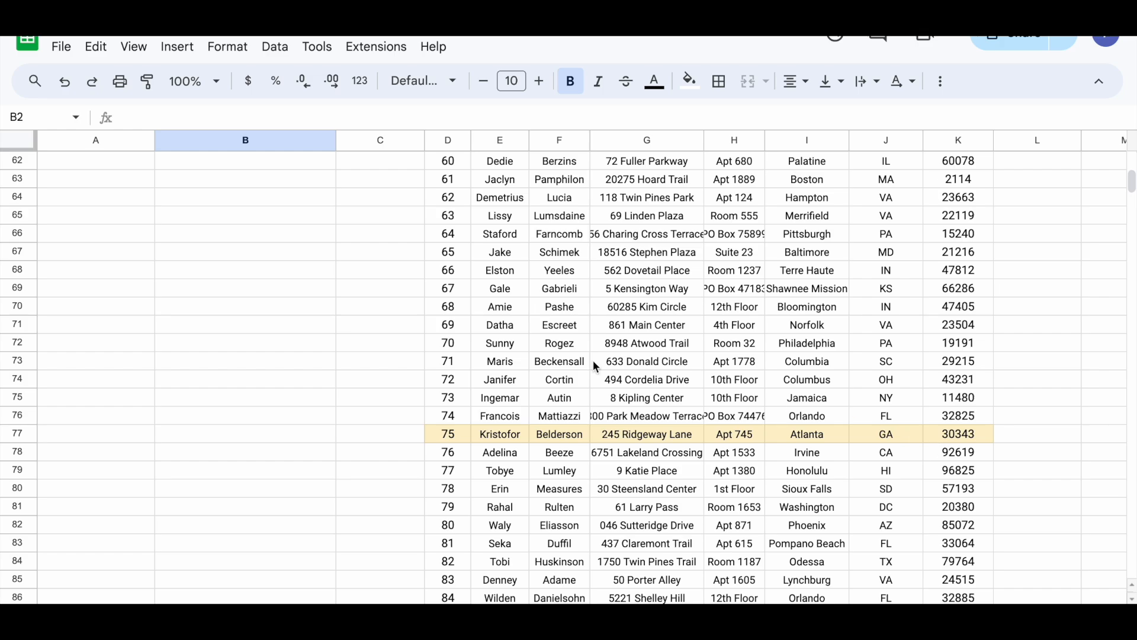
scroll(568, 355, up, 20)
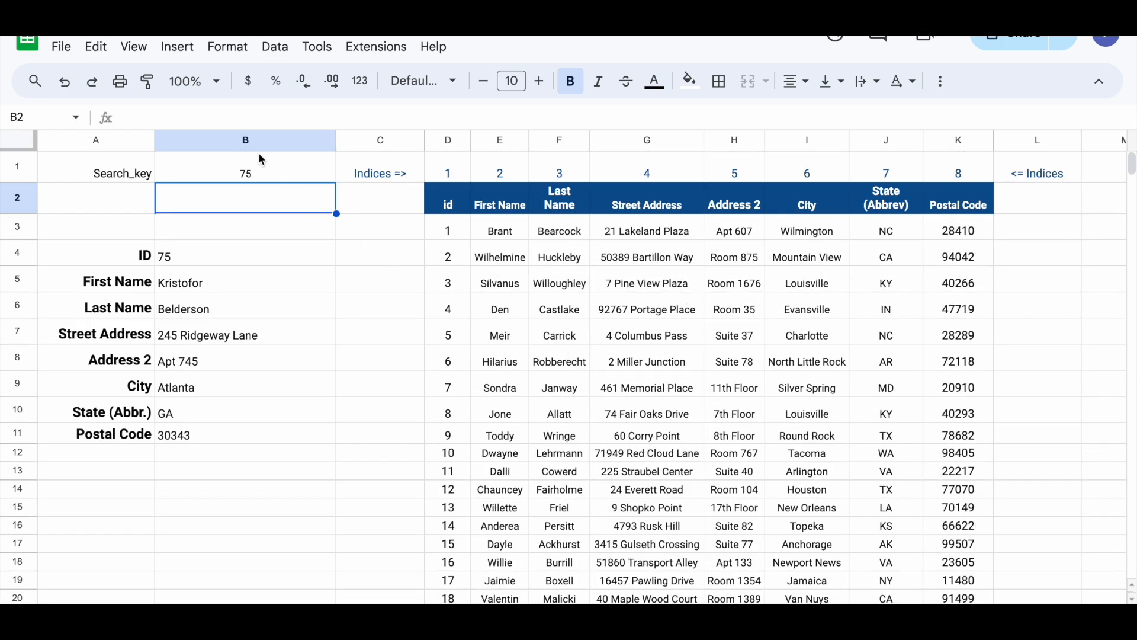
- Test the lookup with 101 as the search key in B1 and inspect the ID result's error note
click(261, 169)
text(101)
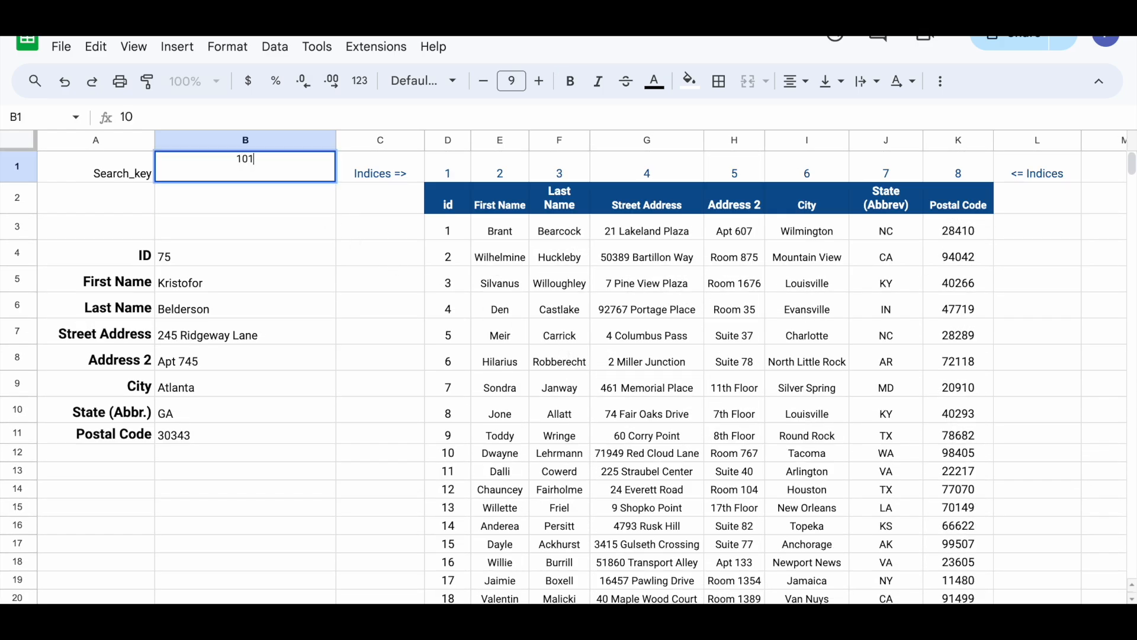
key(Return)
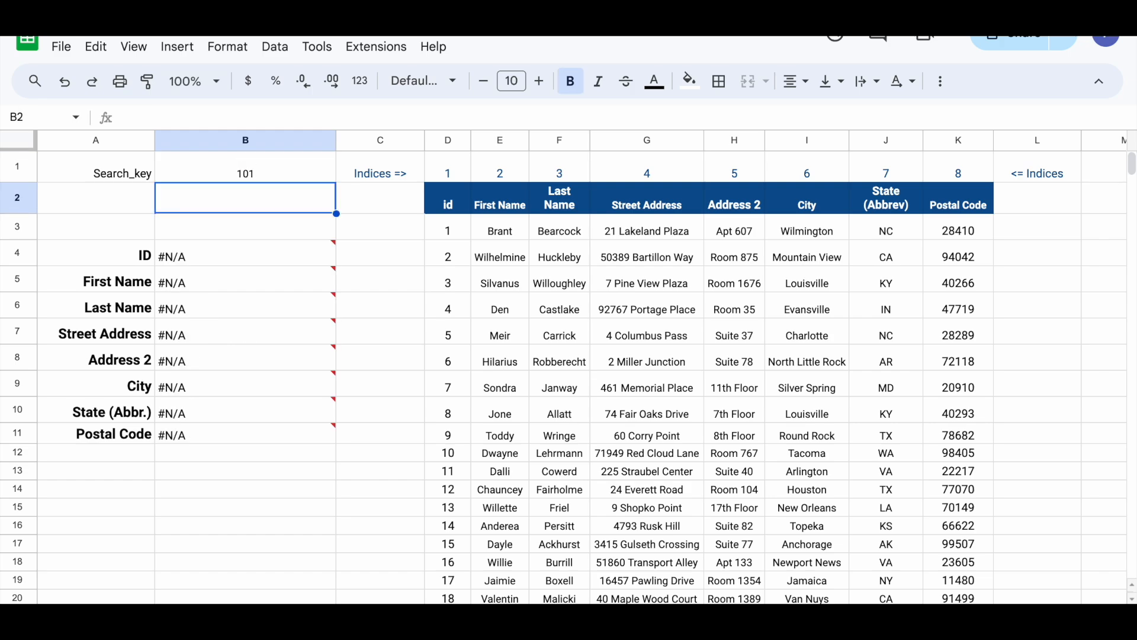
mouse_move(195, 260)
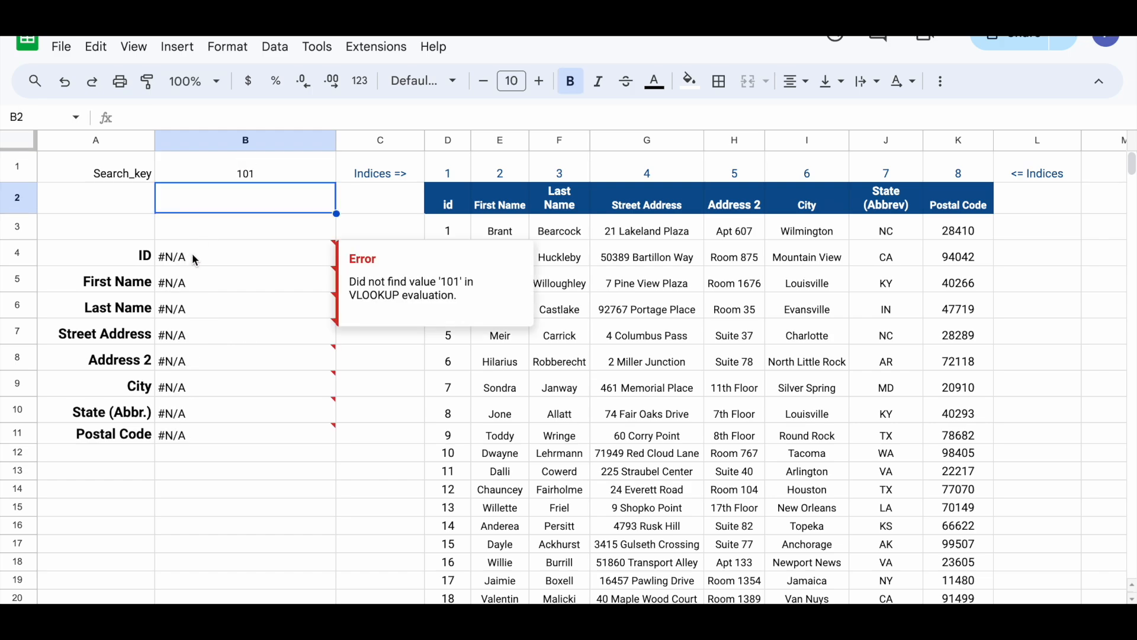
- Set the search key in B1 to 100 to test the last record loaded in the table
click(261, 171)
text(100)
key(Return)
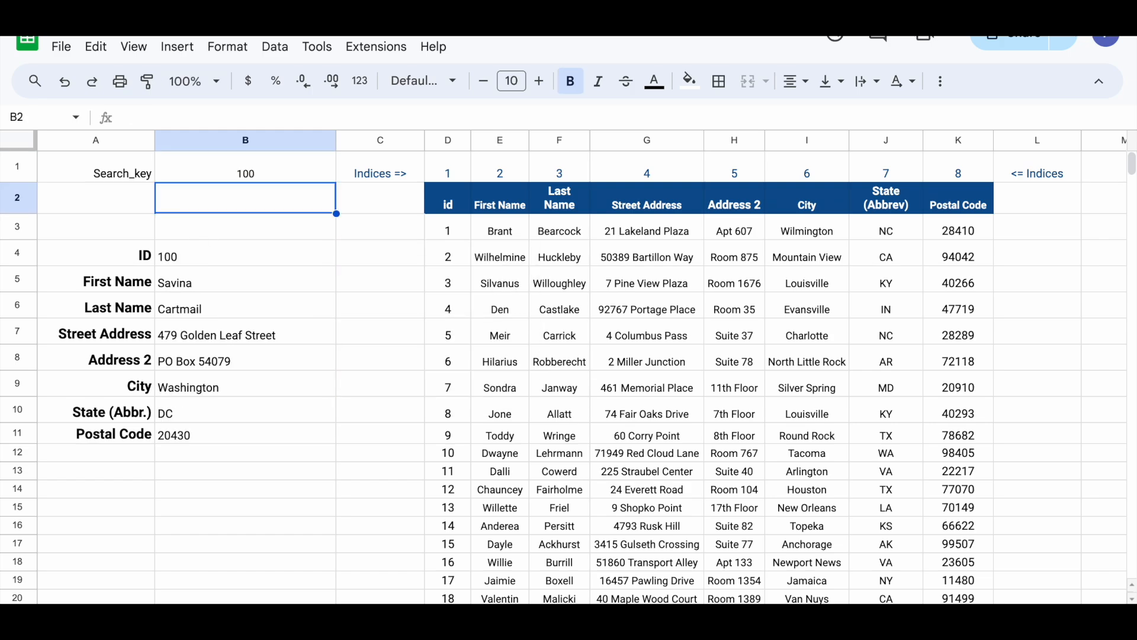
- Show the sheet's formulas, widen column B to review the full VLOOKUP formulas, and switch back to values
click(240, 263)
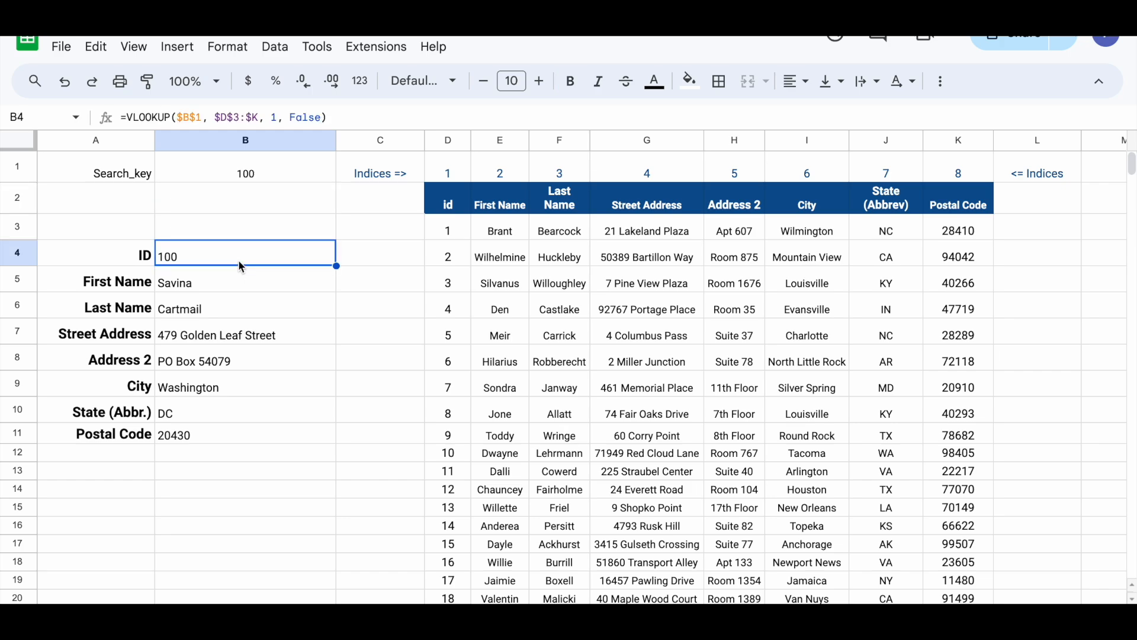
key(ctrl+grave)
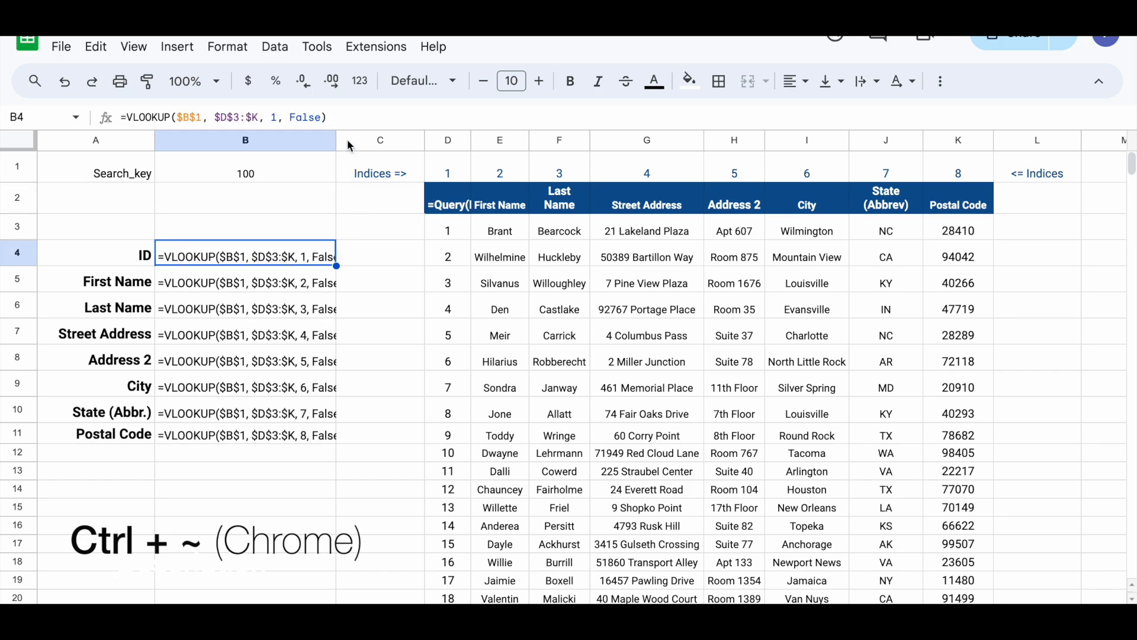
drag(337, 140, 388, 141)
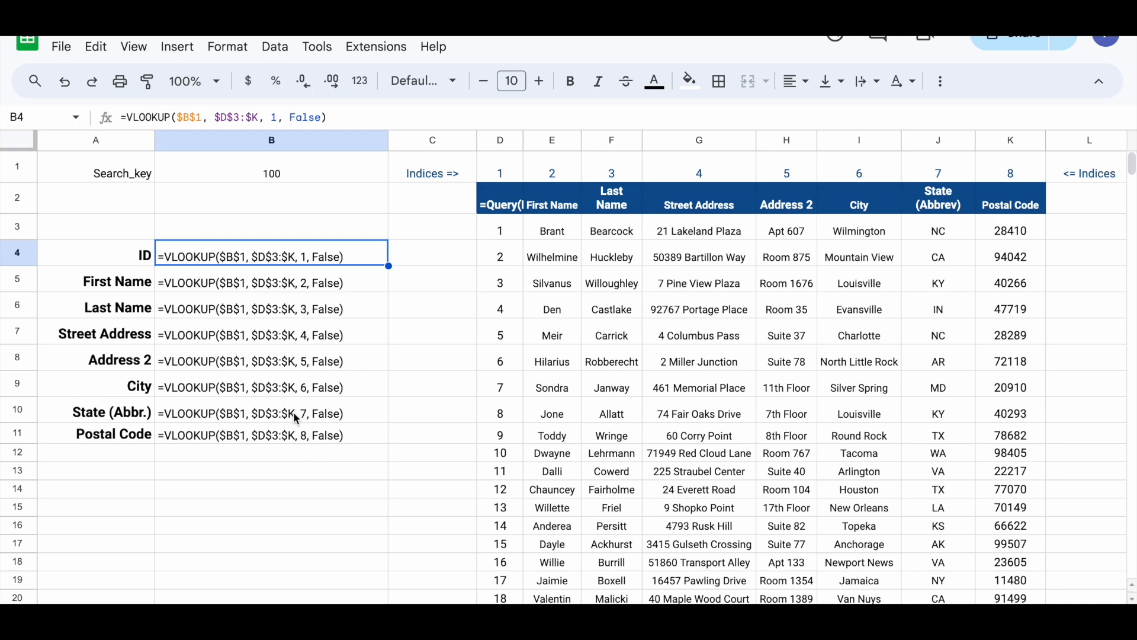
key(ctrl+grave)
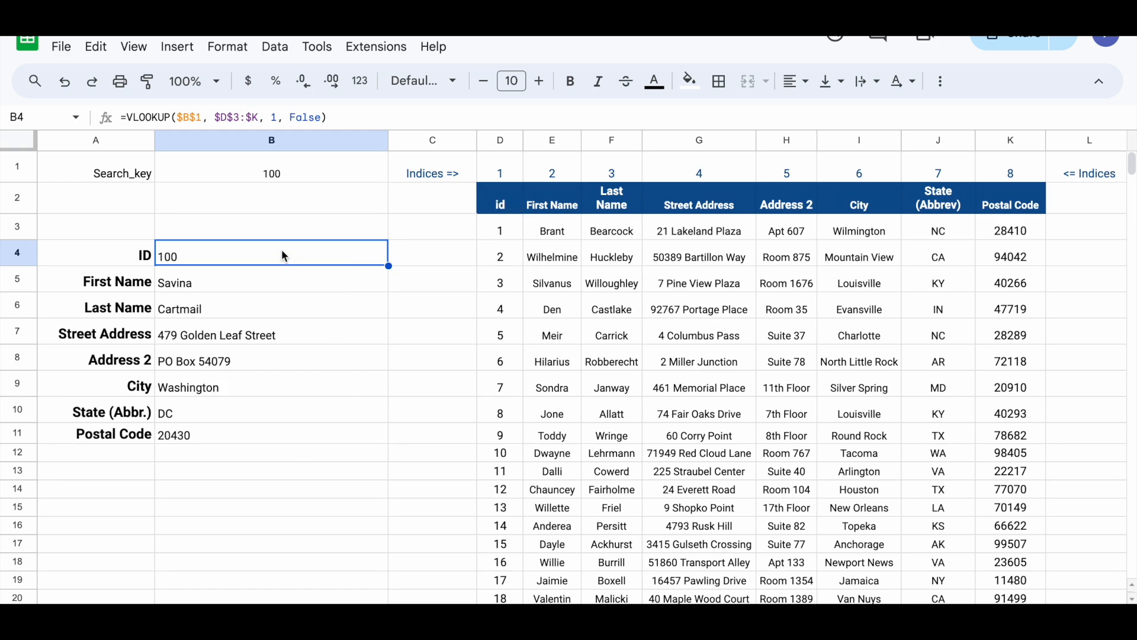